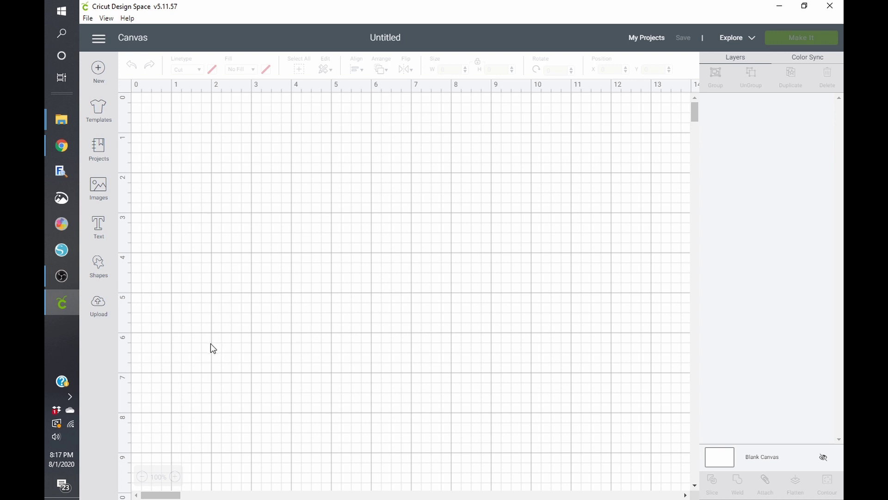
# Step: Upload test.svg as a vector image despite the unsupported-text warning and save it as 'test'
pyautogui.click(98, 305)
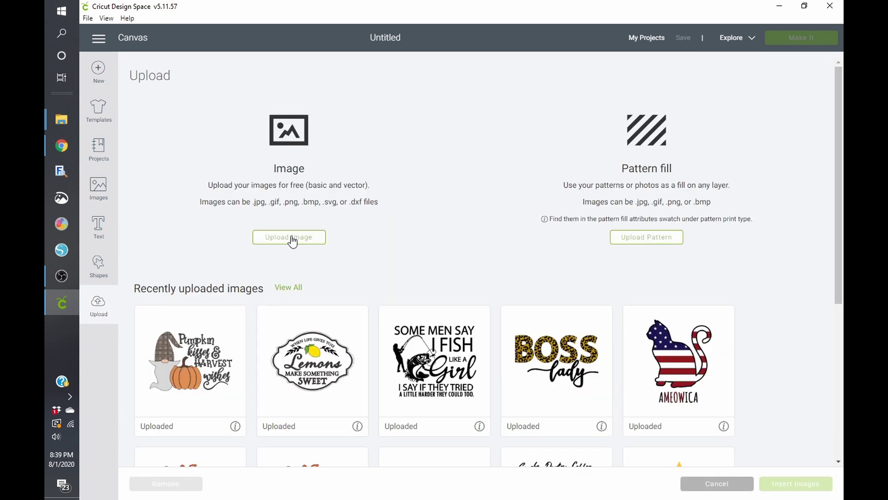
pyautogui.click(290, 236)
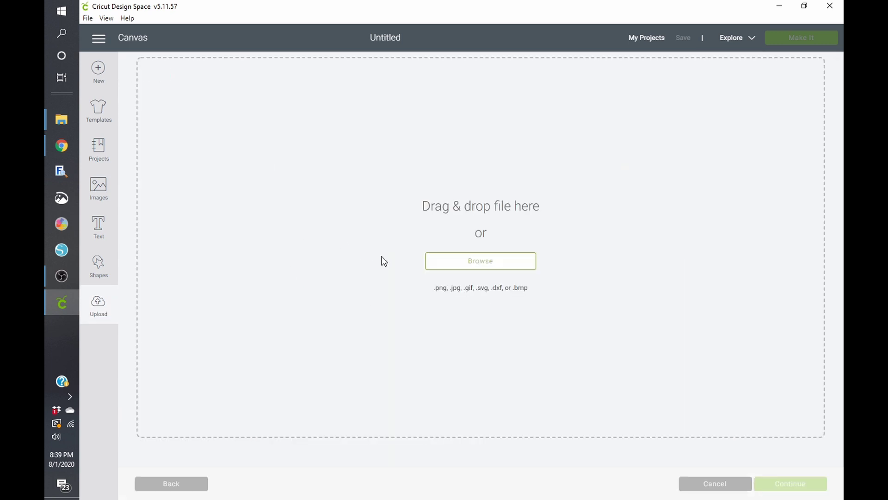
pyautogui.click(471, 264)
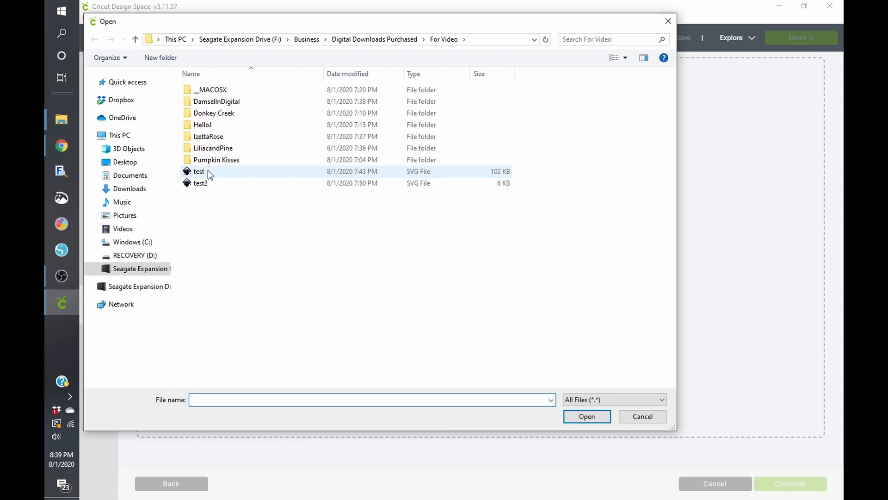
pyautogui.click(208, 171)
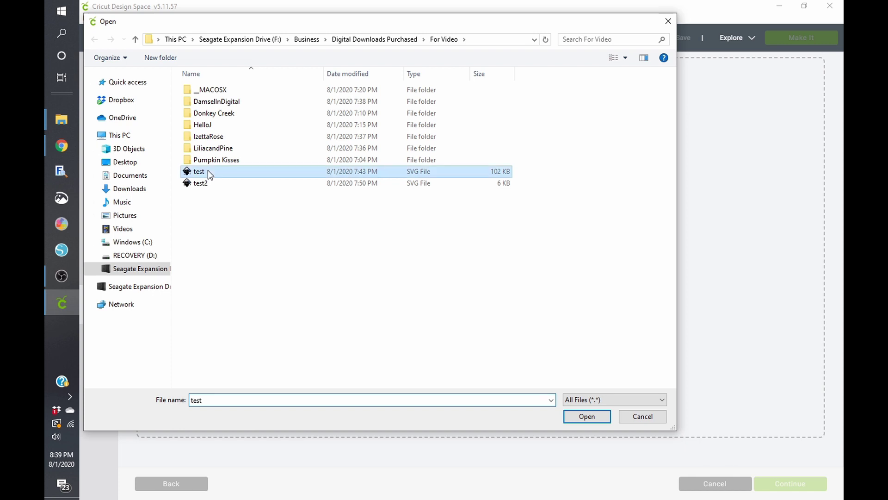
pyautogui.click(586, 416)
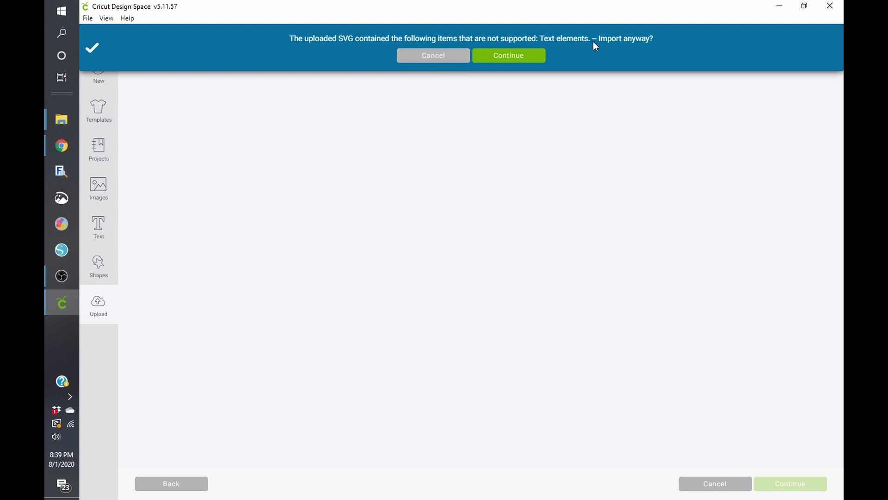
pyautogui.click(535, 59)
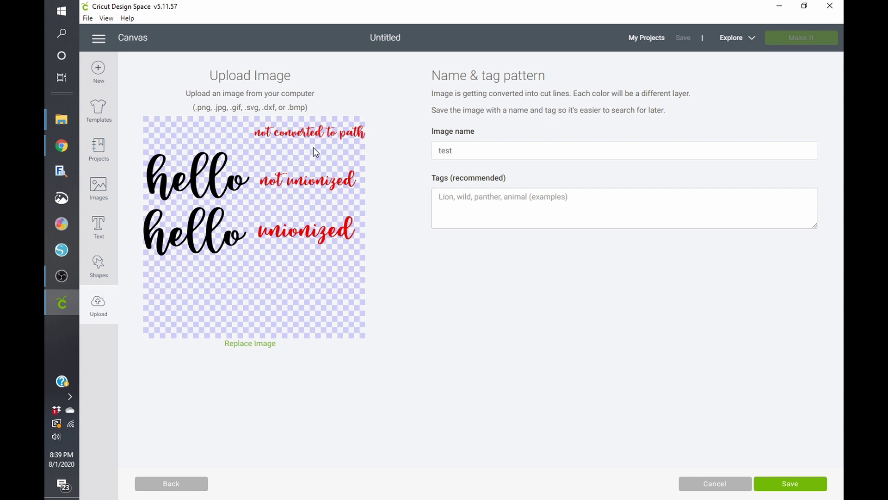
pyautogui.click(769, 484)
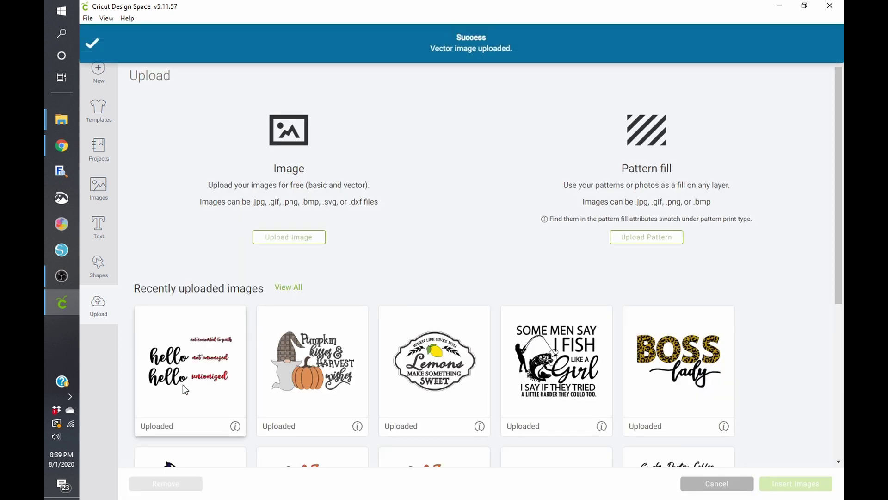
# Step: Insert the hello test image and position it at X 0, Y 0
pyautogui.click(185, 384)
pyautogui.click(821, 485)
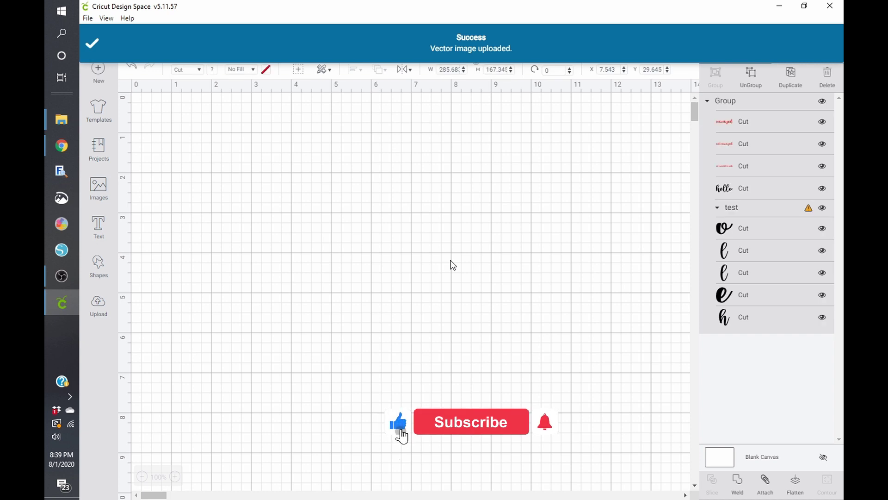
pyautogui.doubleClick(601, 70)
pyautogui.press('BackSpace')
pyautogui.press('Tab')
pyautogui.press('BackSpace')
pyautogui.press('Return')
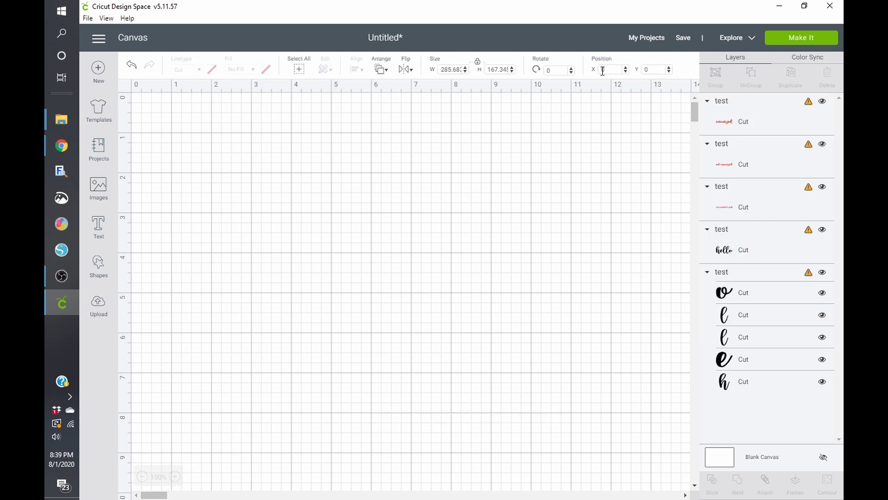
# Step: Select all the test and hello letter layers in the Layers panel
pyautogui.click(786, 117)
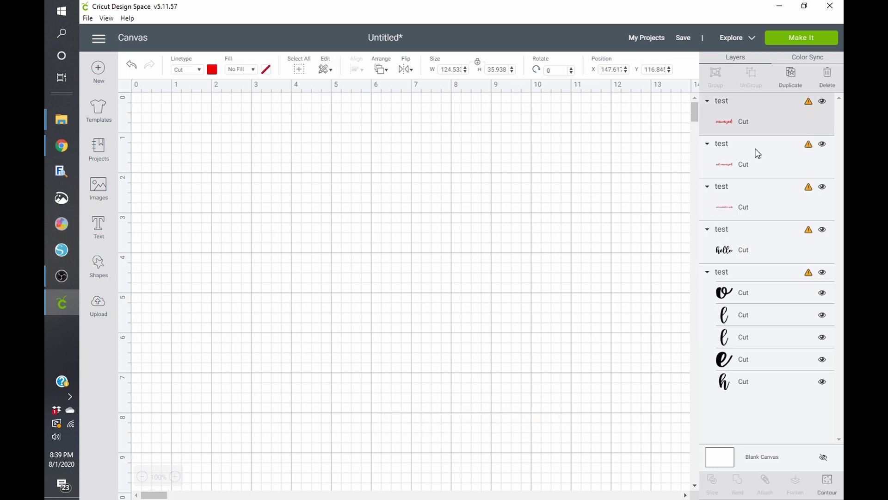
pyautogui.keyDown('shift'); pyautogui.click(757, 163); pyautogui.keyUp('shift')
pyautogui.keyDown('shift'); pyautogui.click(754, 207); pyautogui.keyUp('shift')
pyautogui.keyDown('shift'); pyautogui.click(753, 249); pyautogui.keyUp('shift')
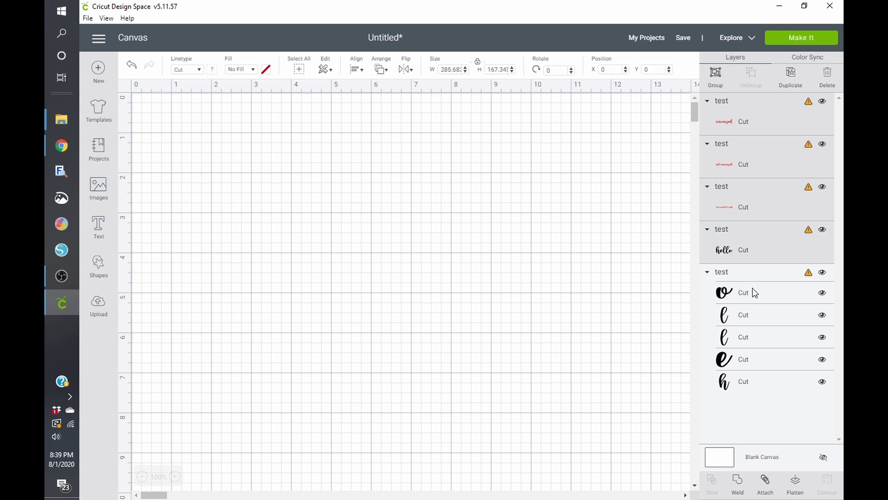
pyautogui.keyDown('shift'); pyautogui.click(755, 294); pyautogui.keyUp('shift')
pyautogui.keyDown('shift'); pyautogui.click(749, 317); pyautogui.keyUp('shift')
pyautogui.keyDown('shift'); pyautogui.click(748, 340); pyautogui.keyUp('shift')
pyautogui.keyDown('shift'); pyautogui.click(745, 380); pyautogui.keyUp('shift')
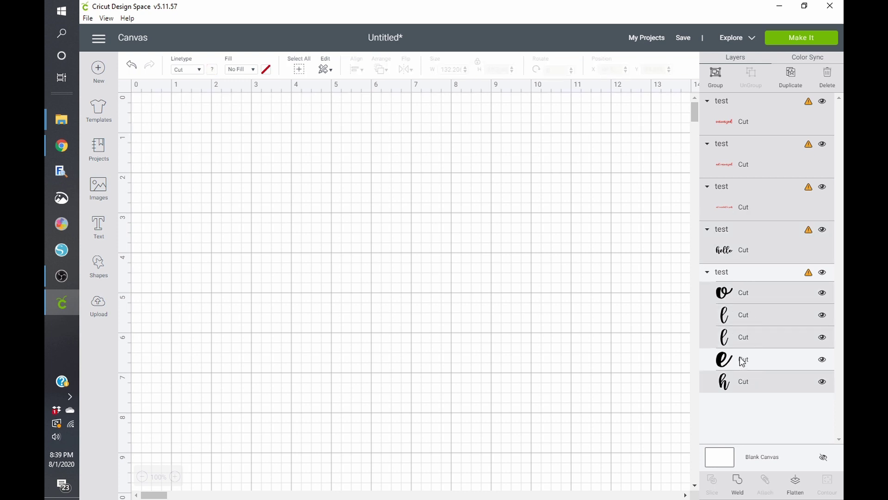
pyautogui.keyDown('shift'); pyautogui.click(742, 362); pyautogui.keyUp('shift')
# Step: Resize the selection with width 5 and height 5, then move it down and right
pyautogui.doubleClick(446, 69)
pyautogui.write('5')
pyautogui.press('Tab')
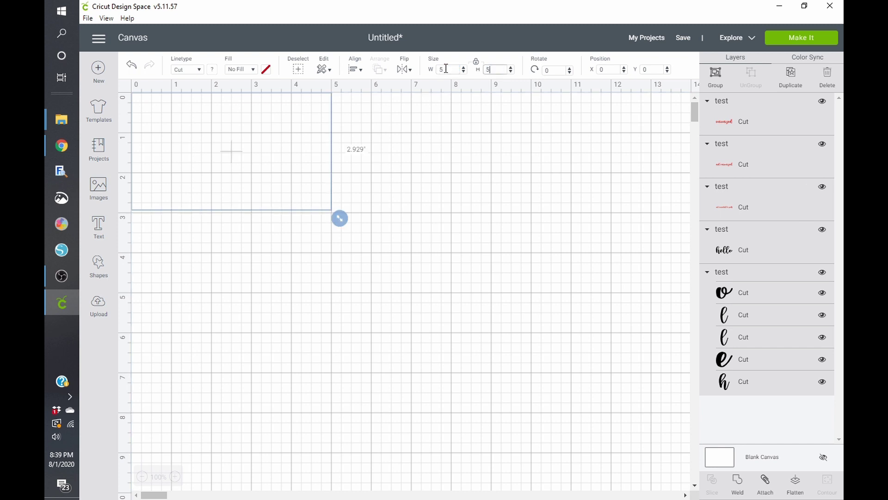
pyautogui.write('5')
pyautogui.press('Return')
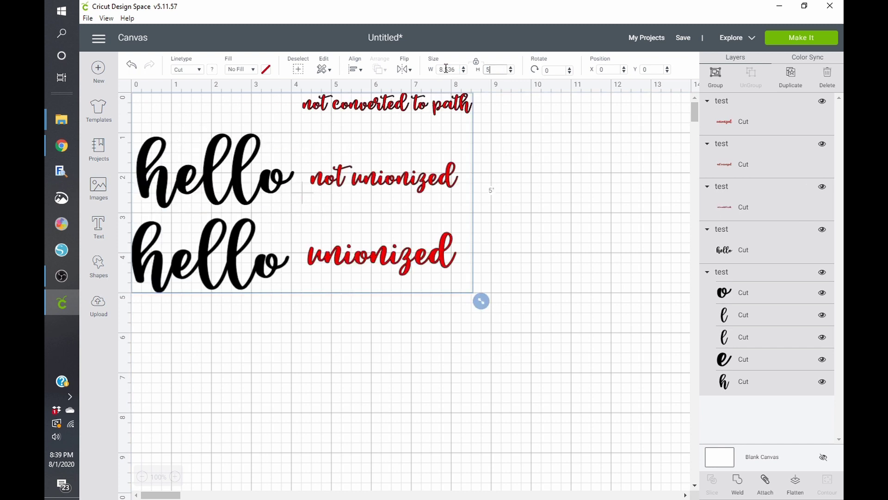
pyautogui.moveTo(238, 193); pyautogui.dragTo(267, 233)
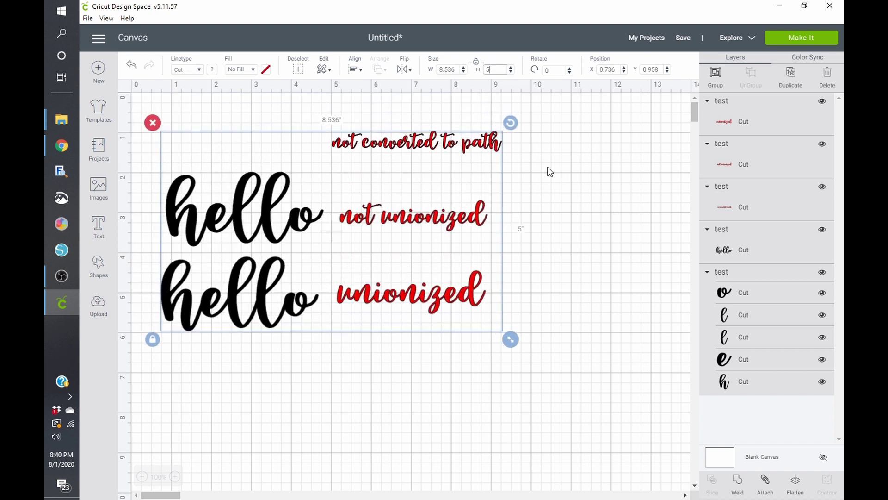
pyautogui.click(550, 171)
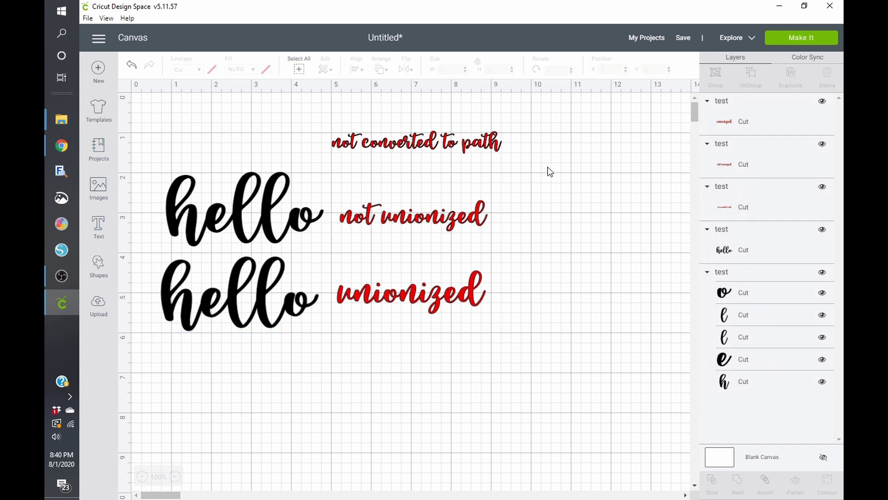
pyautogui.click(782, 38)
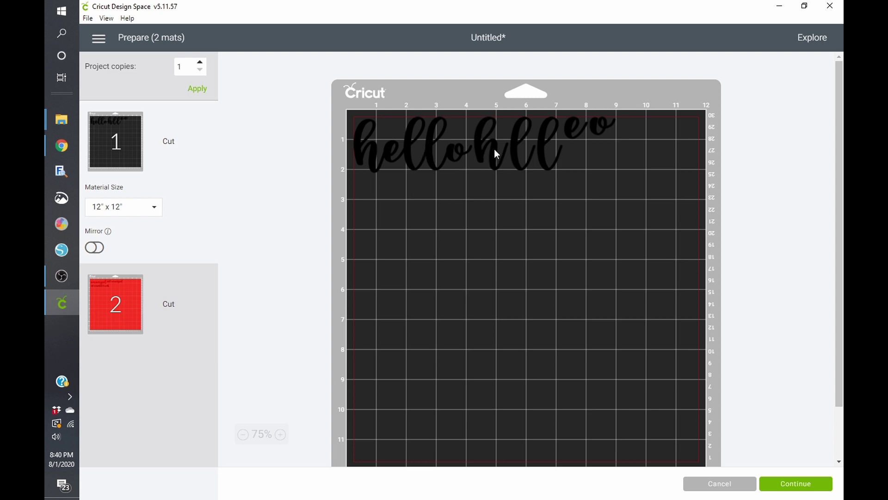
pyautogui.click(123, 312)
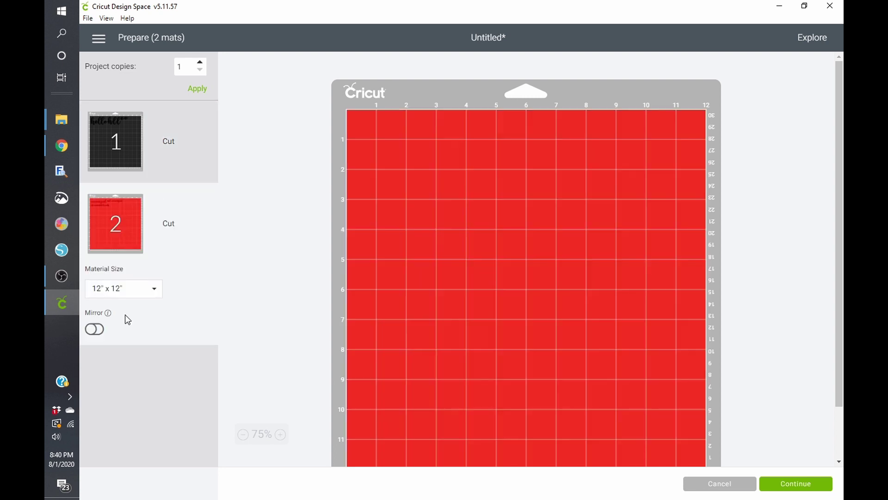
pyautogui.click(123, 147)
pyautogui.click(713, 484)
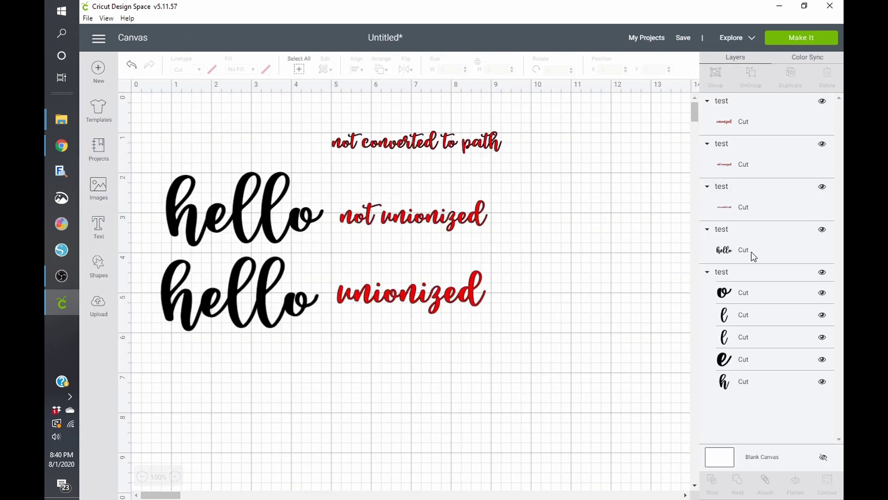
# Step: Weld the top hello's separate letters into a single Weld Result layer
pyautogui.click(262, 227)
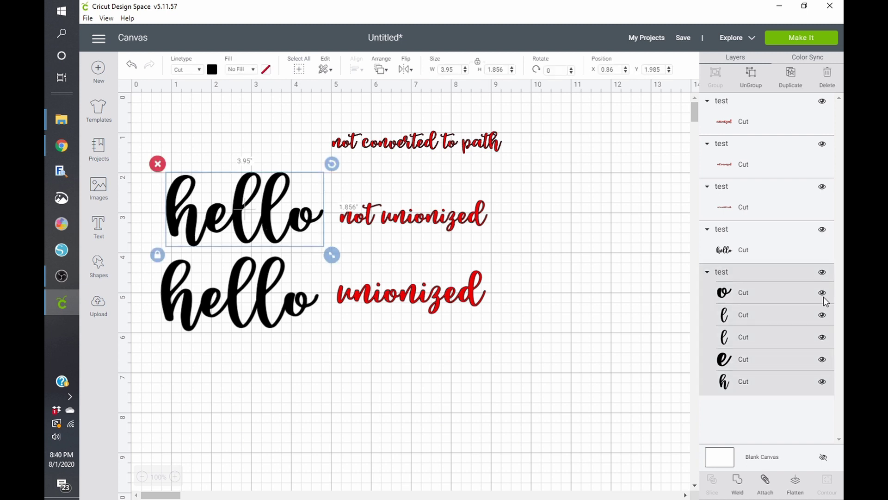
pyautogui.click(738, 485)
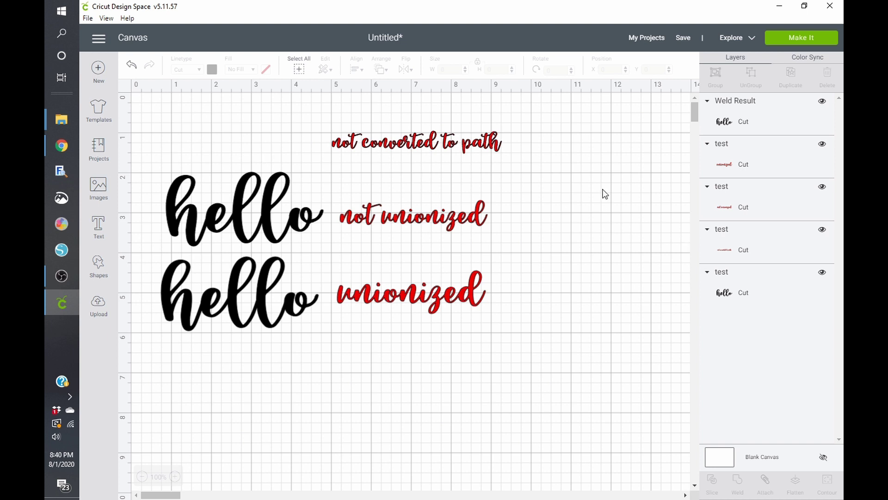
# Step: Delete everything on the canvas, then upload and save test2.svg and select its tile
pyautogui.moveTo(160, 106); pyautogui.dragTo(571, 357)
pyautogui.press('Delete')
pyautogui.click(103, 307)
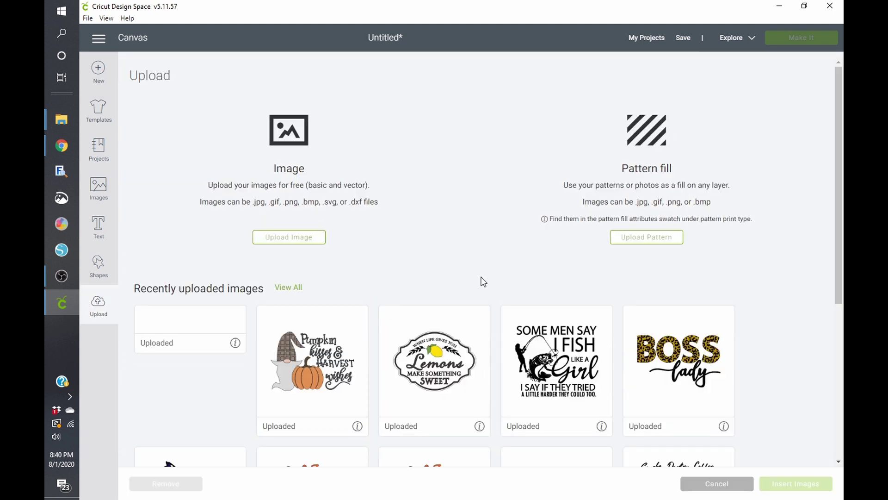
pyautogui.click(296, 239)
pyautogui.click(517, 260)
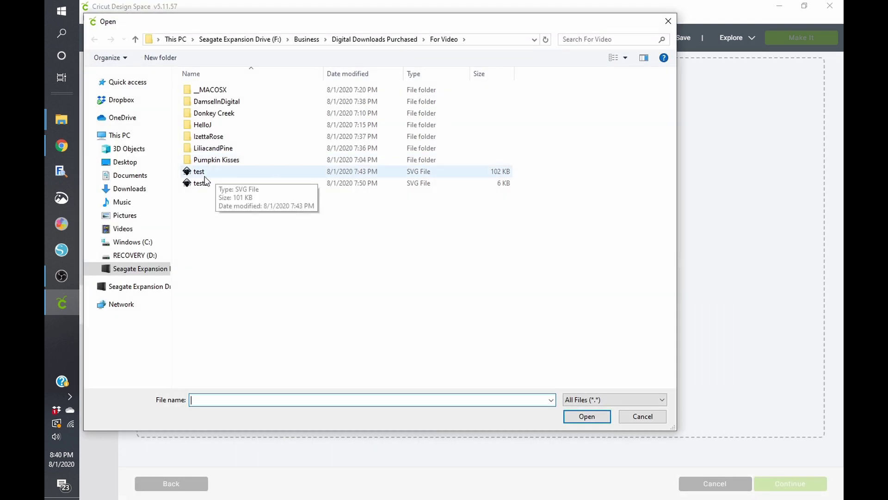
pyautogui.doubleClick(204, 187)
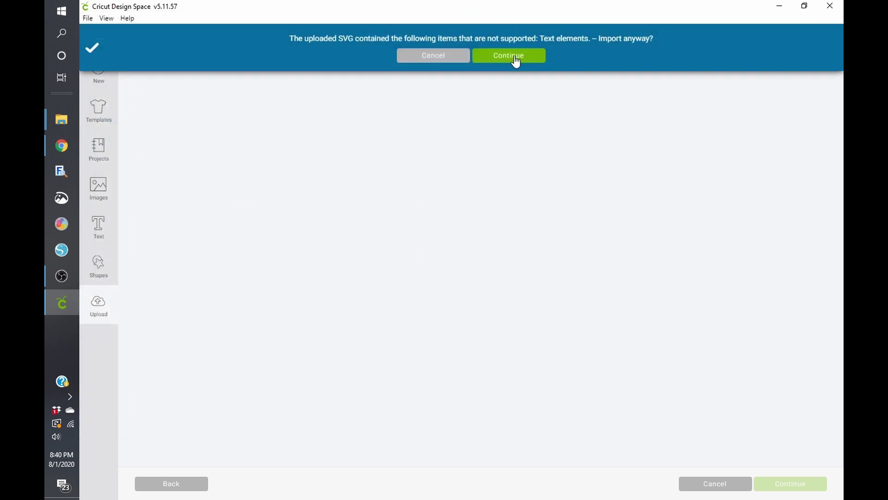
pyautogui.click(515, 57)
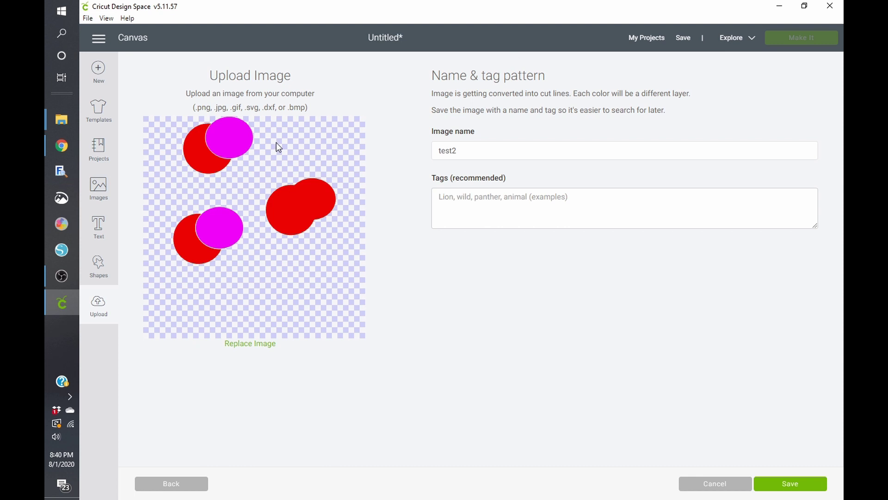
pyautogui.click(793, 487)
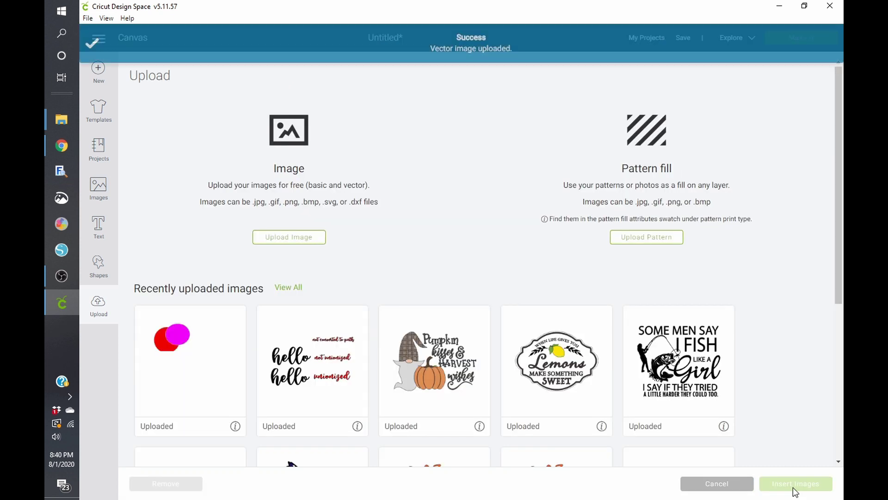
pyautogui.click(202, 359)
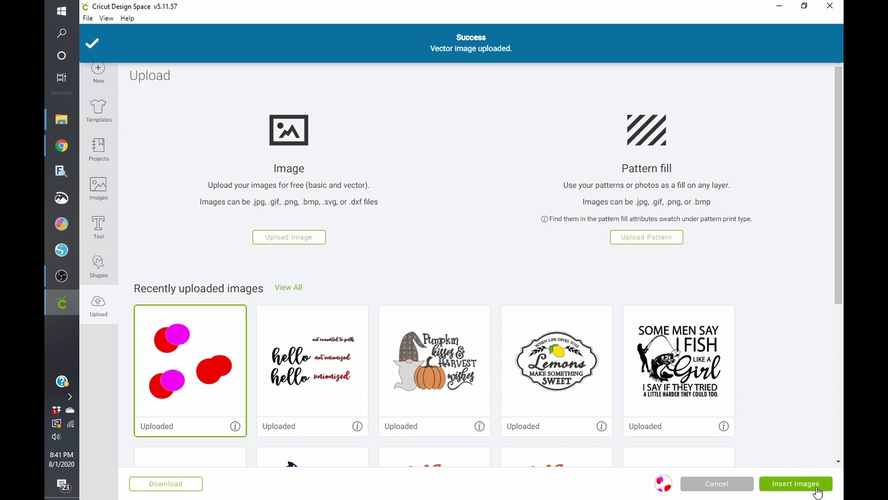
# Step: Insert the test2 circles image and position it at X 0, Y 0
pyautogui.click(776, 483)
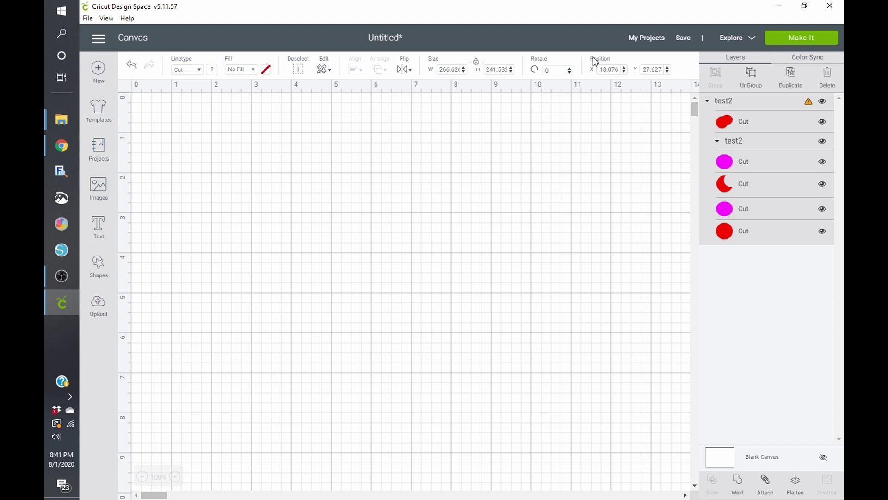
pyautogui.click(604, 67)
pyautogui.write('0')
pyautogui.press('Tab')
pyautogui.write('0')
pyautogui.press('Return')
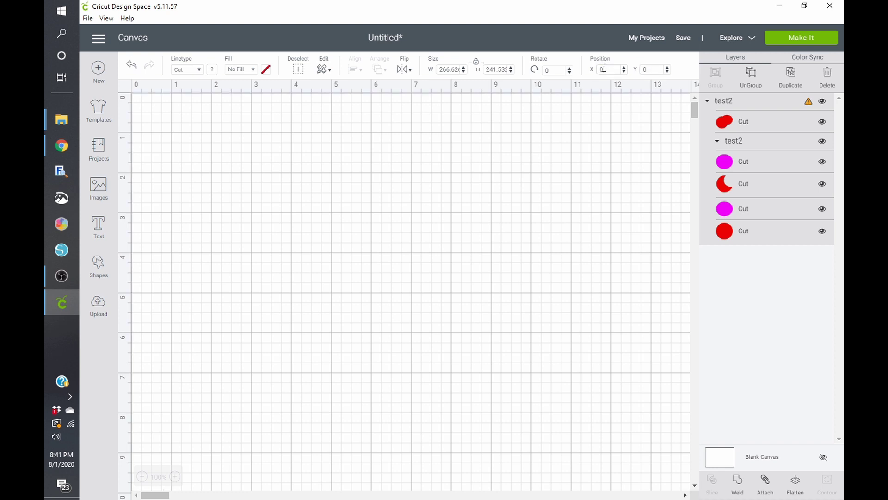
# Step: Set the circles' width to 5 inches and move them down and right
pyautogui.click(452, 70)
pyautogui.write('5')
pyautogui.press('Tab')
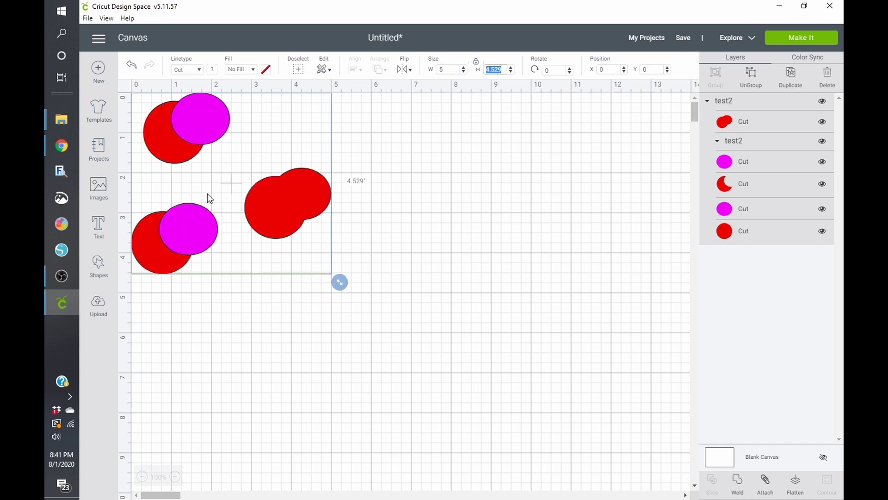
pyautogui.moveTo(279, 206); pyautogui.dragTo(328, 247)
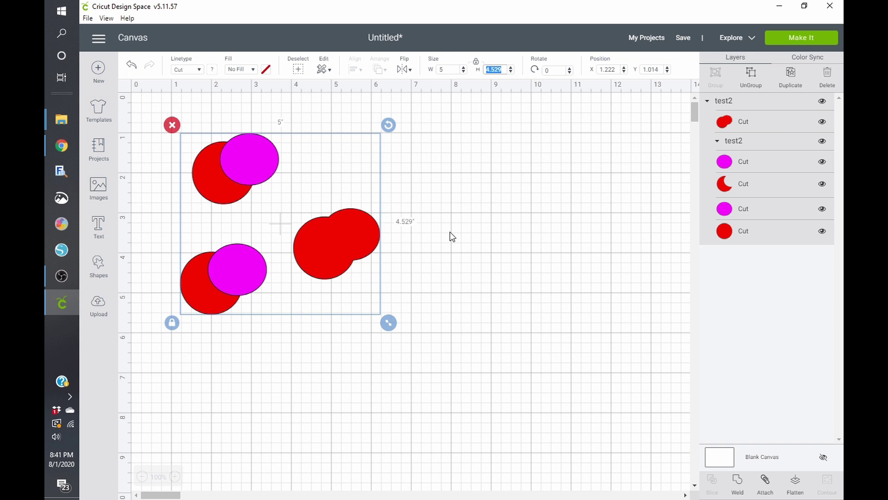
pyautogui.click(503, 237)
# Step: Ungroup the circles into four separate groups and inspect individual circles, unlocking proportions
pyautogui.click(759, 116)
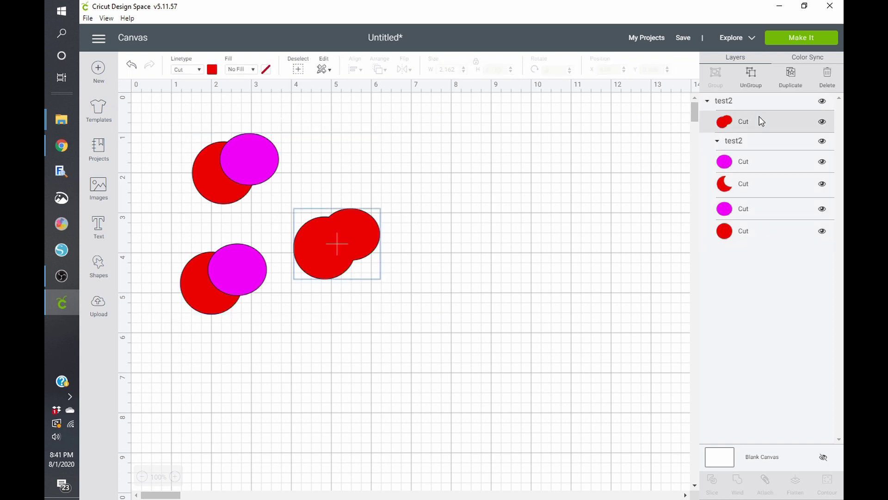
pyautogui.keyDown('shift'); pyautogui.click(229, 151); pyautogui.keyUp('shift')
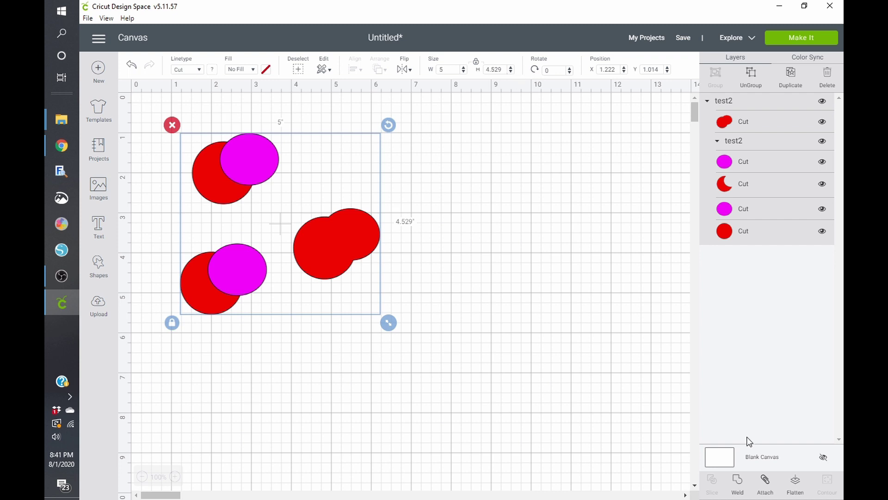
pyautogui.click(749, 75)
pyautogui.click(251, 166)
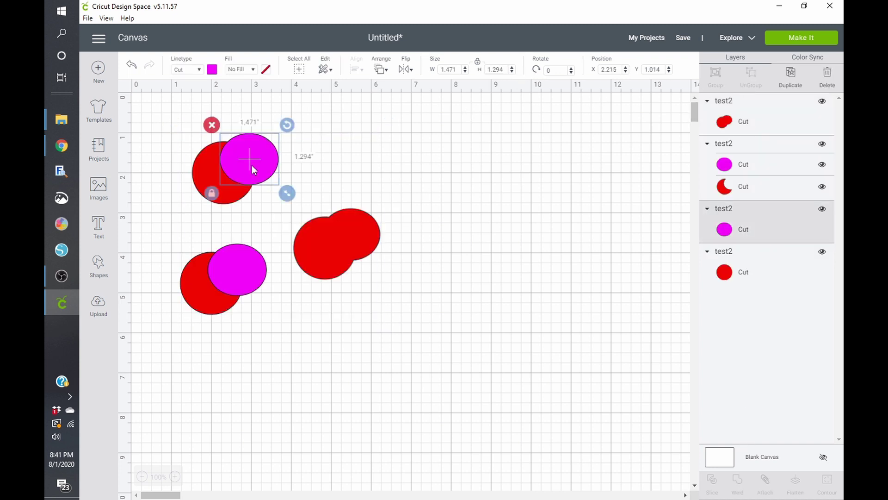
pyautogui.click(212, 193)
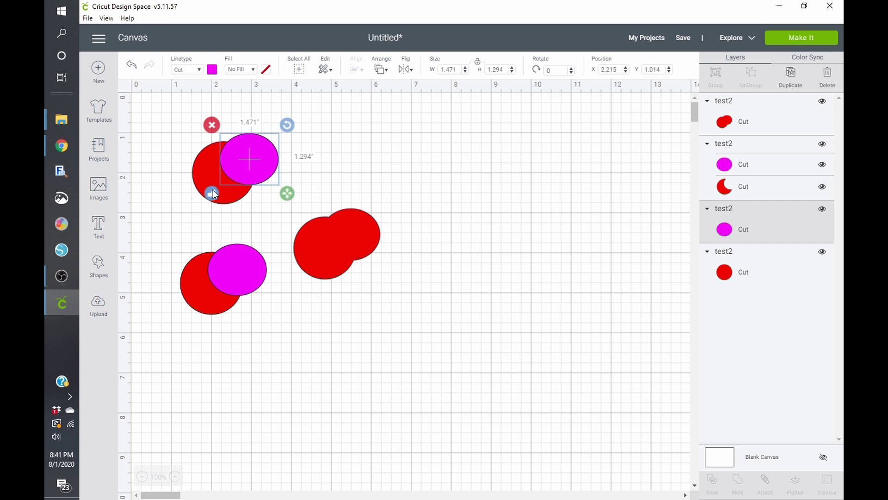
pyautogui.click(202, 162)
pyautogui.click(251, 154)
pyautogui.click(243, 263)
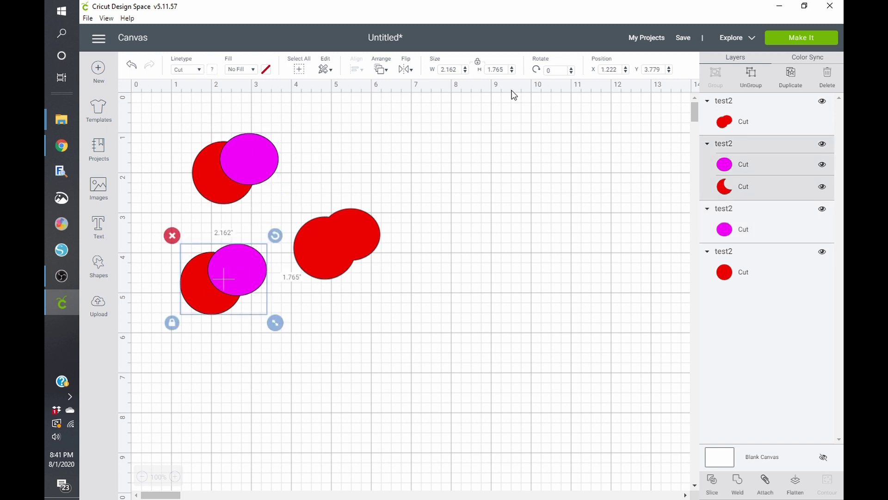
# Step: Preview the circles on the red and magenta cut mats, then return to the canvas
pyautogui.click(790, 41)
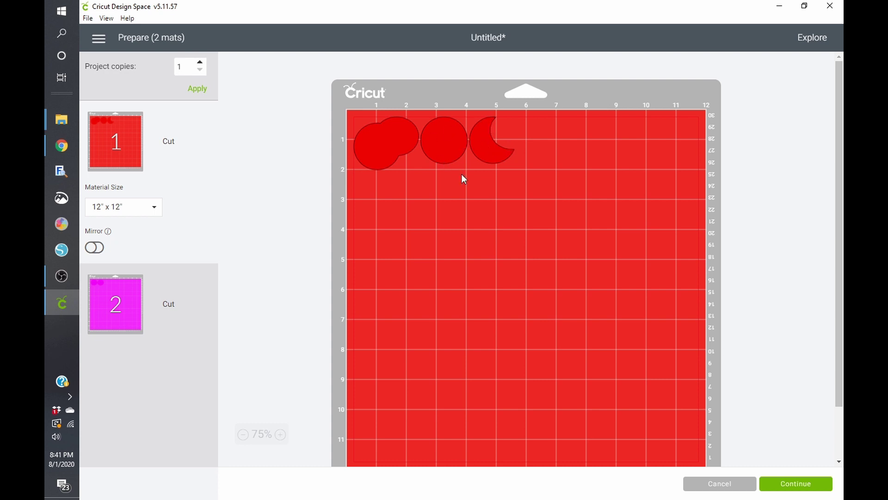
pyautogui.click(129, 307)
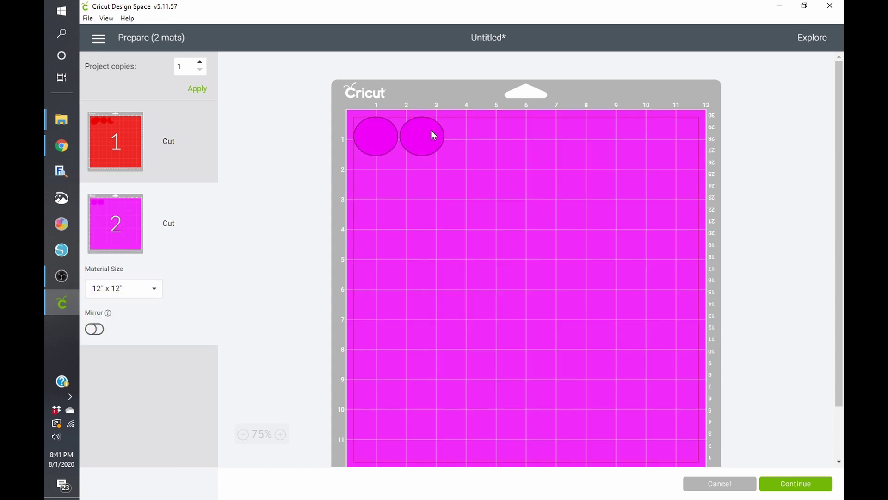
pyautogui.click(129, 151)
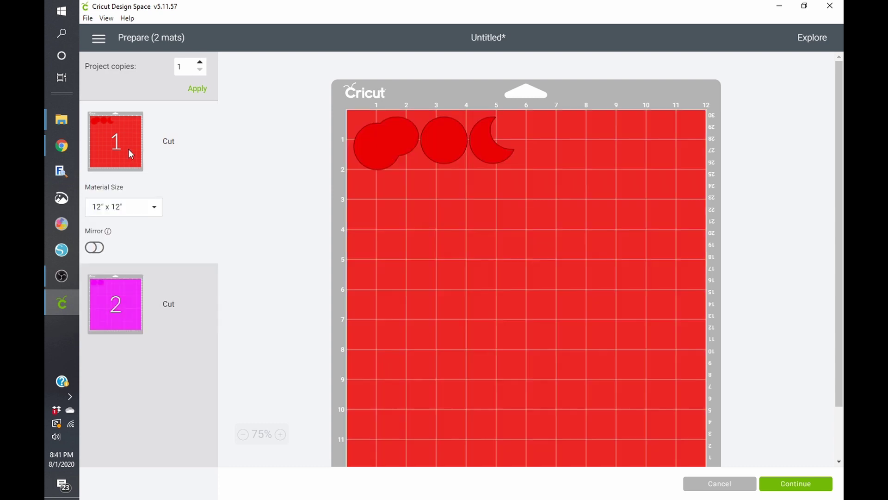
pyautogui.click(702, 482)
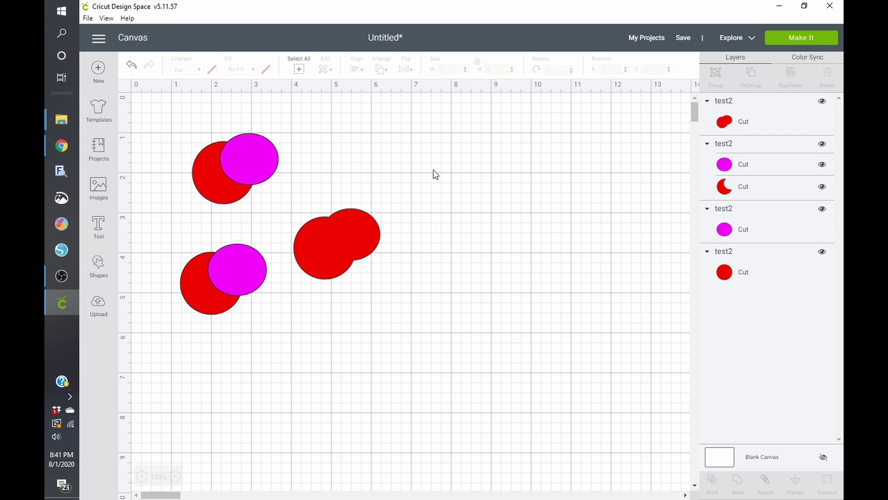
# Step: Delete all the circles from the canvas
pyautogui.click(99, 307)
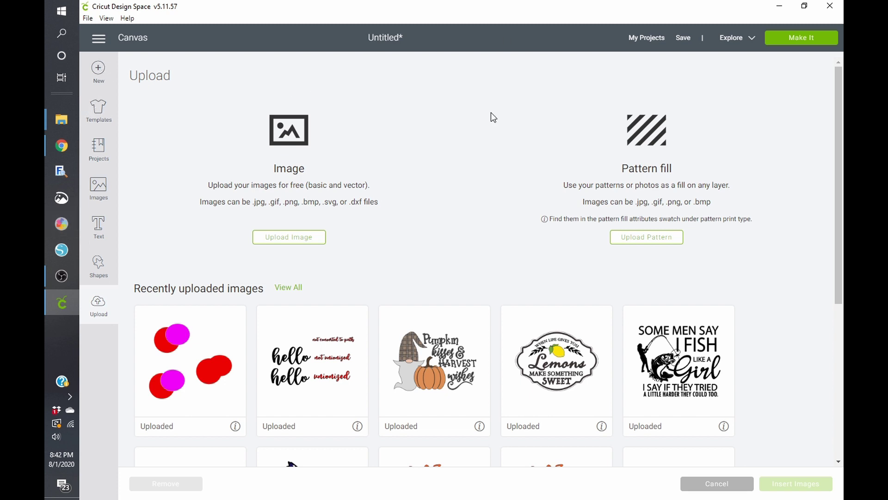
pyautogui.click(714, 486)
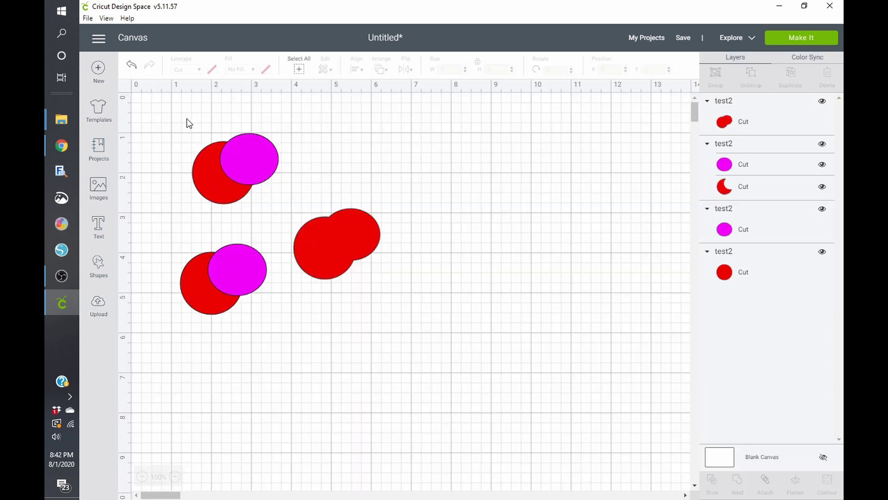
pyautogui.moveTo(179, 122); pyautogui.dragTo(500, 420)
pyautogui.press('Delete')
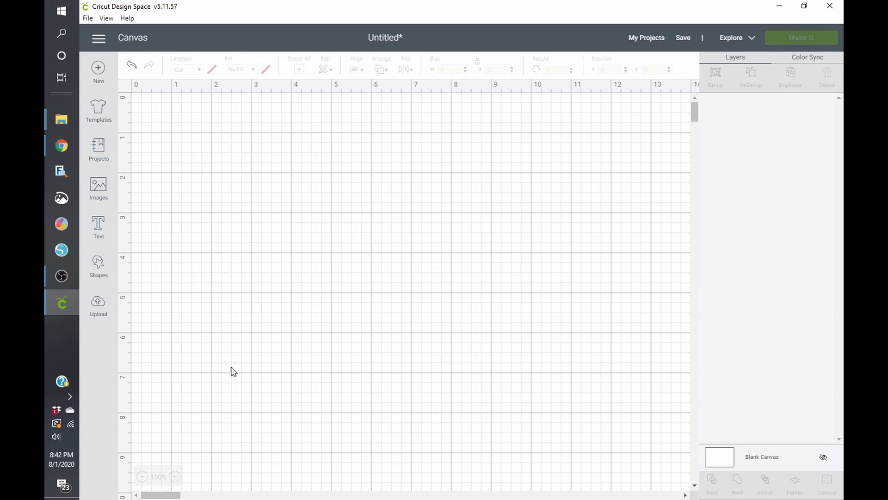
# Step: Insert the PantryLabels1 upload onto the canvas
pyautogui.click(90, 316)
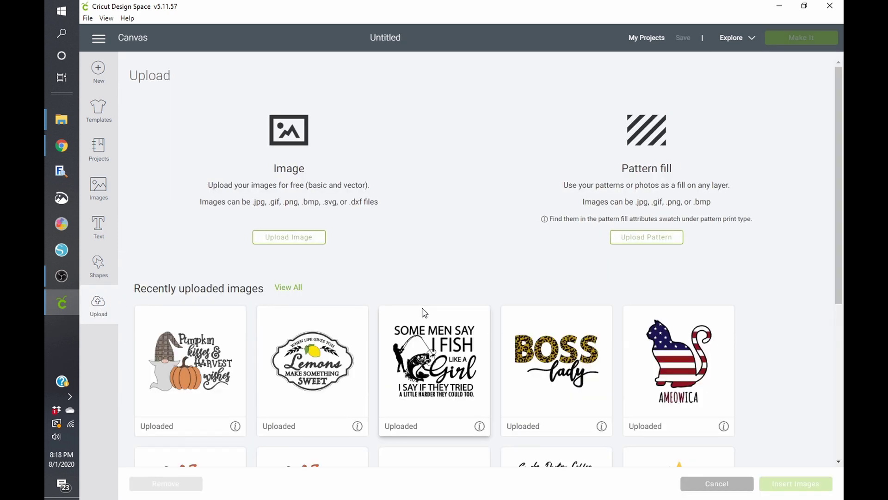
pyautogui.scroll(-2, 424, 312)
pyautogui.scroll(-2, 424, 312)
pyautogui.scroll(-1, 410, 313)
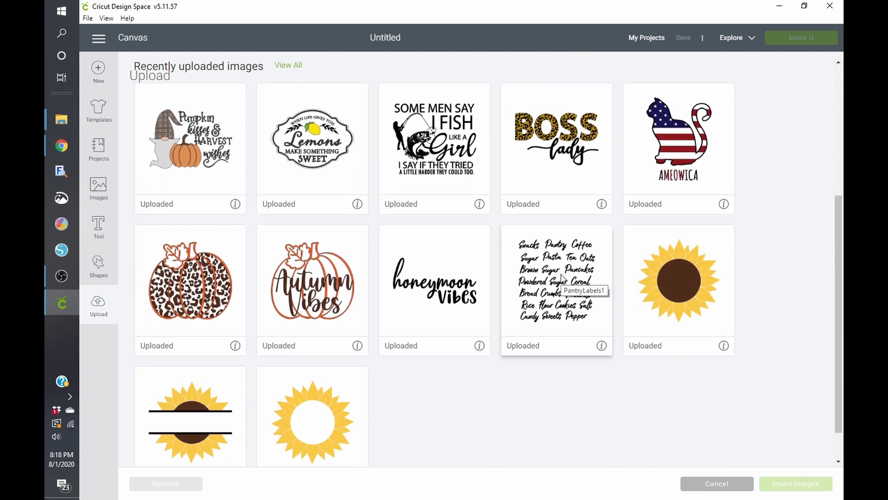
pyautogui.click(562, 278)
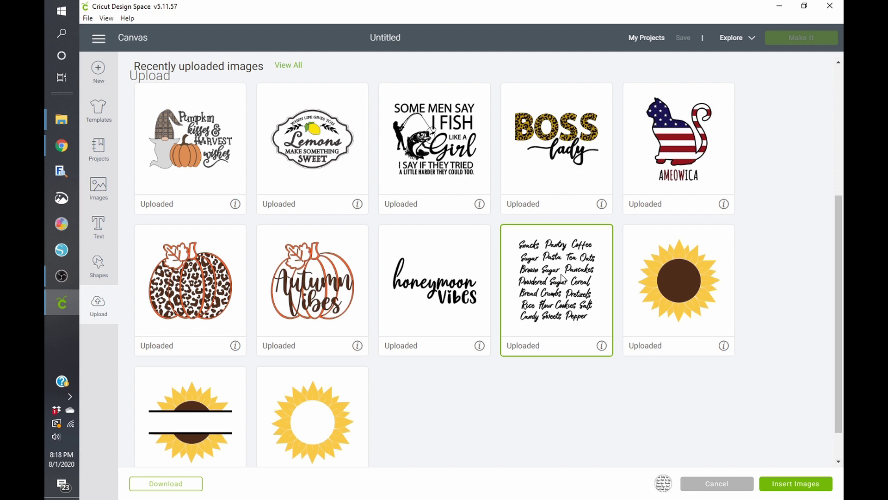
pyautogui.click(782, 483)
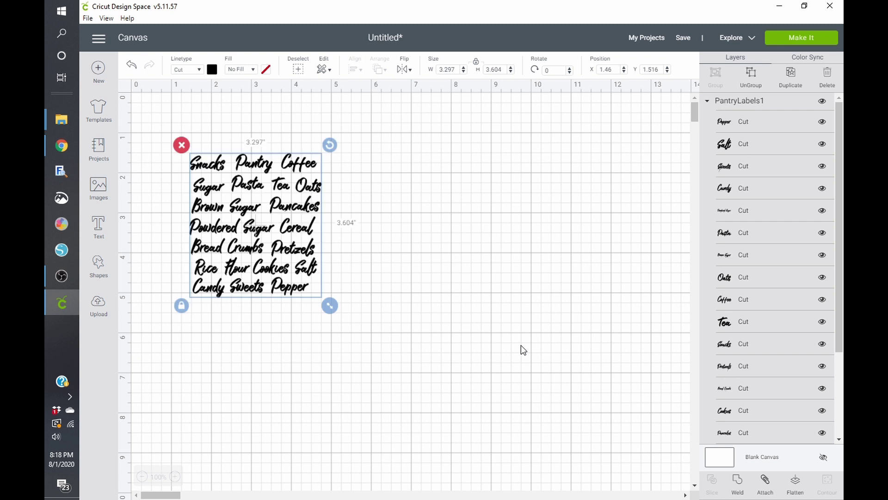
# Step: Enlarge the pantry labels to about 8.5 by 9.3 inches and preview them on one mat
pyautogui.scroll(-5, 786, 209)
pyautogui.scroll(5, 789, 211)
pyautogui.moveTo(330, 307); pyautogui.dragTo(388, 369)
pyautogui.moveTo(462, 403); pyautogui.dragTo(534, 494)
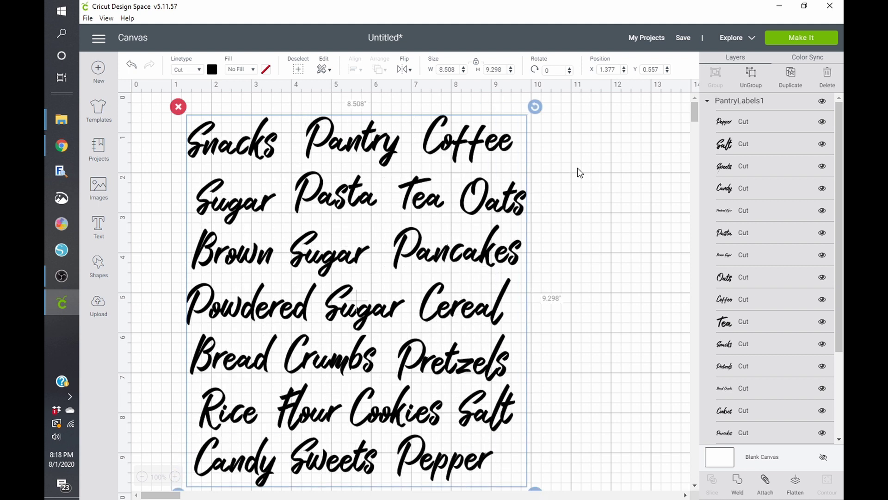
pyautogui.click(808, 36)
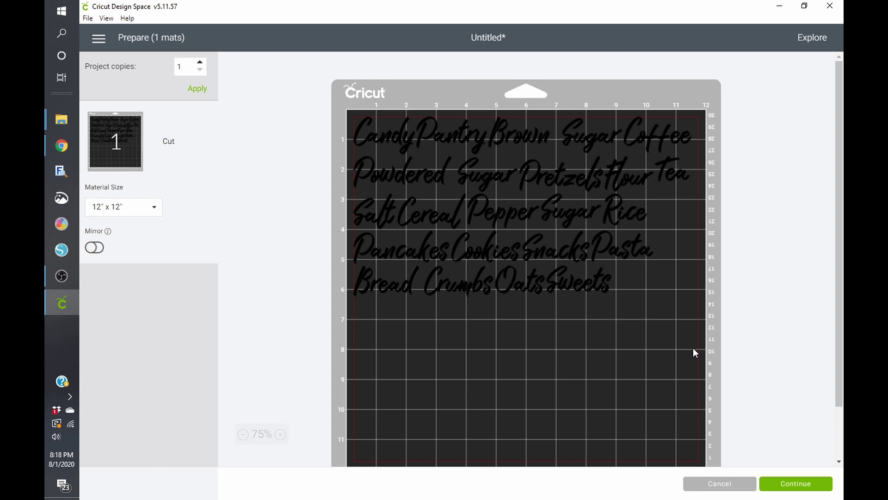
pyautogui.click(713, 486)
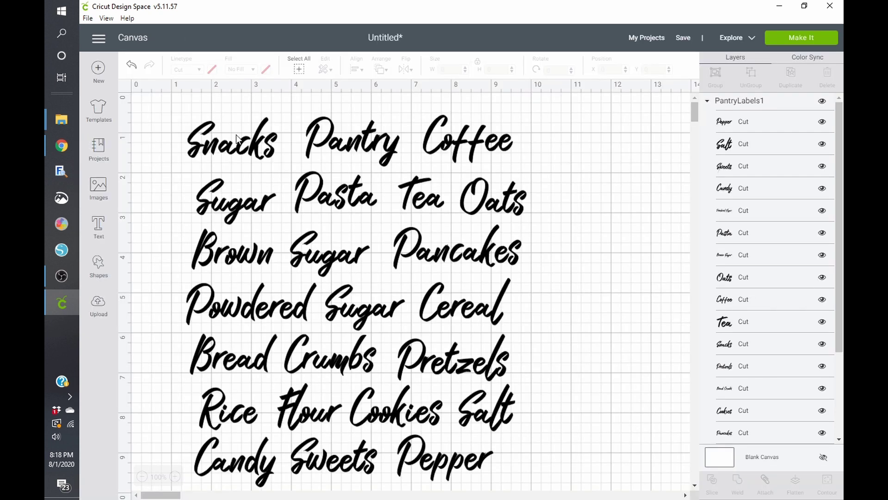
pyautogui.click(251, 147)
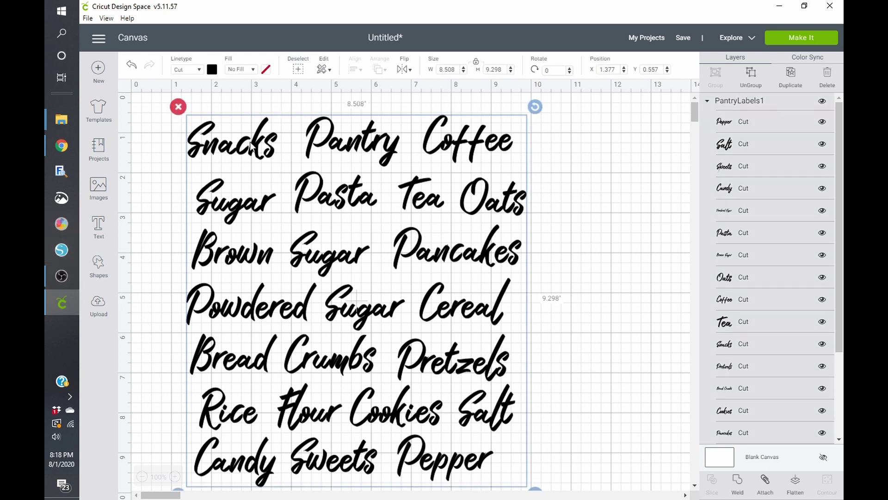
# Step: Replace the pantry labels with the honeymoon vibes image enlarged to about 10 inches wide
pyautogui.press('Delete')
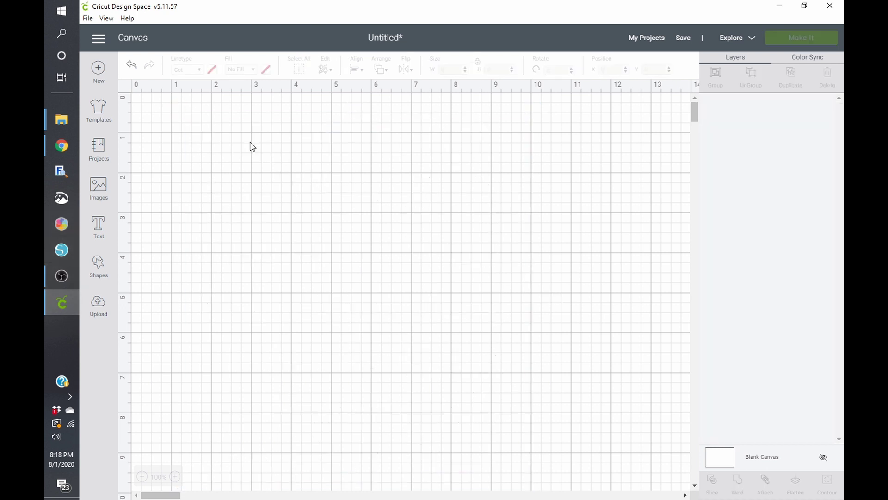
pyautogui.click(96, 307)
pyautogui.scroll(-3, 532, 289)
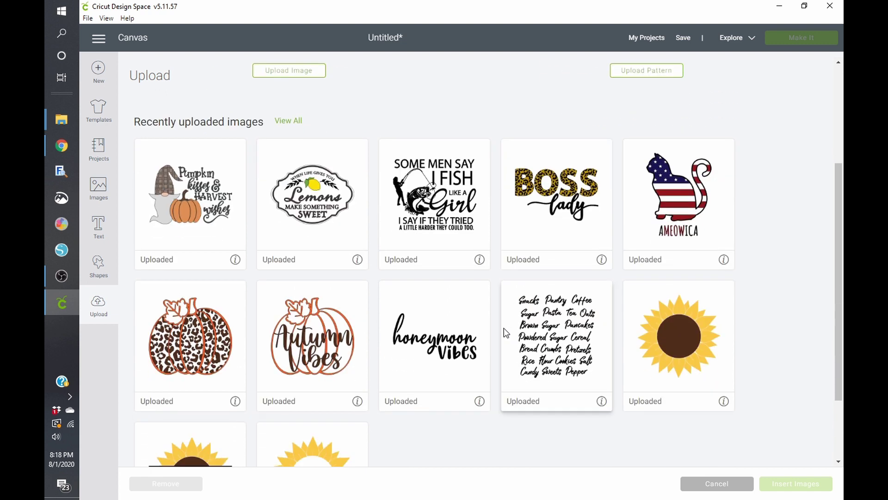
pyautogui.click(451, 342)
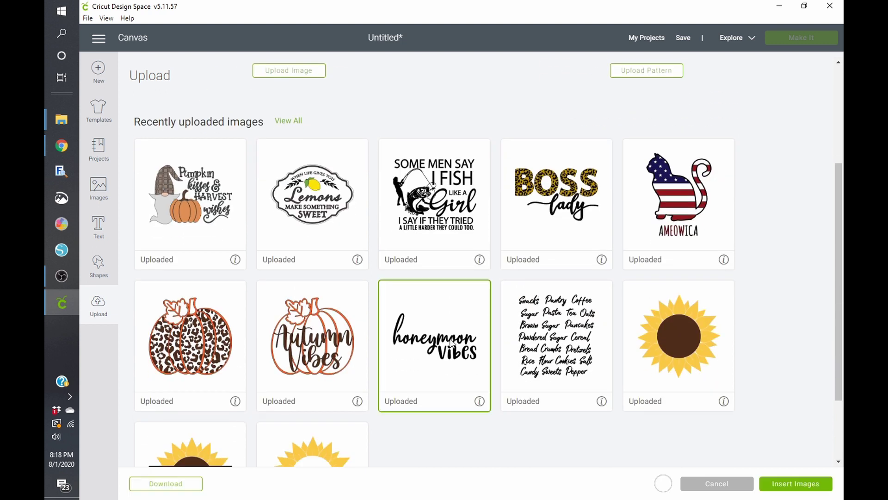
pyautogui.click(795, 483)
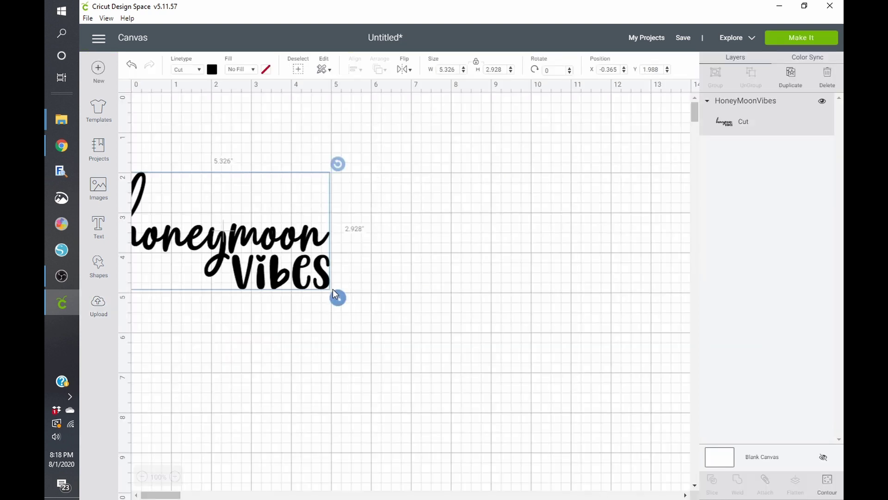
pyautogui.moveTo(337, 297); pyautogui.dragTo(539, 400)
pyautogui.moveTo(360, 362); pyautogui.dragTo(418, 329)
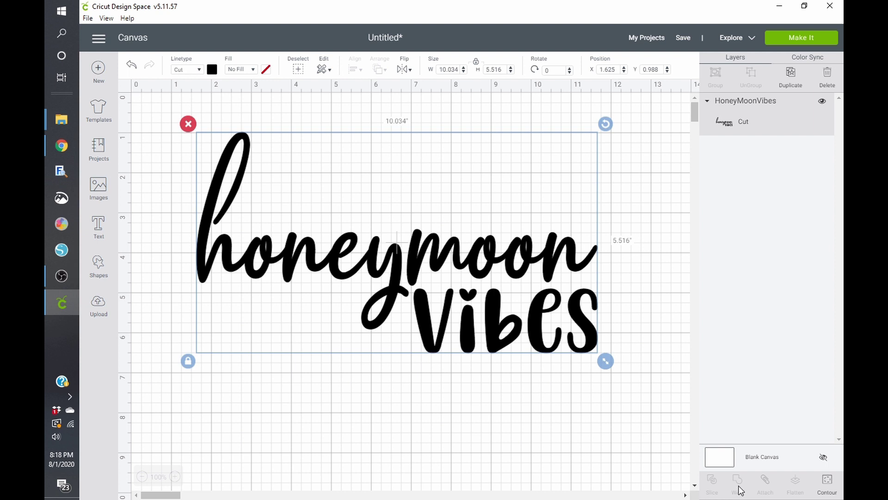
# Step: Preview honeymoon vibes on a single cut mat, then select it back on the canvas
pyautogui.click(803, 40)
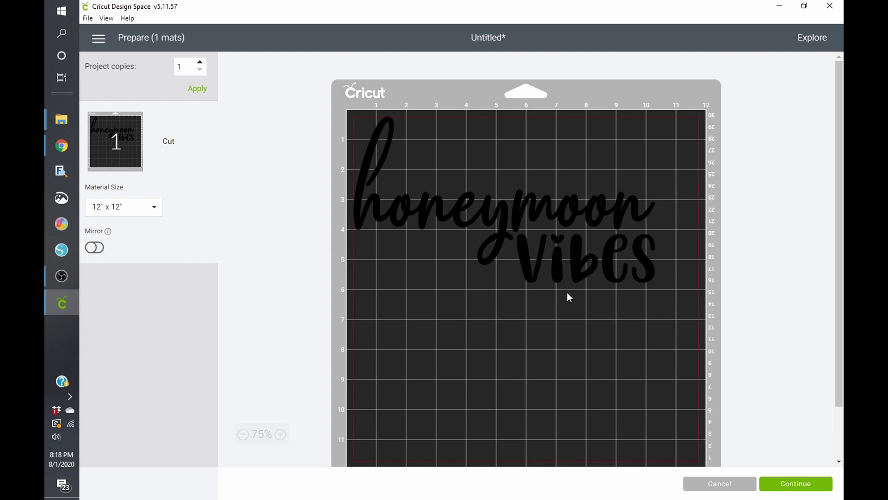
pyautogui.click(727, 483)
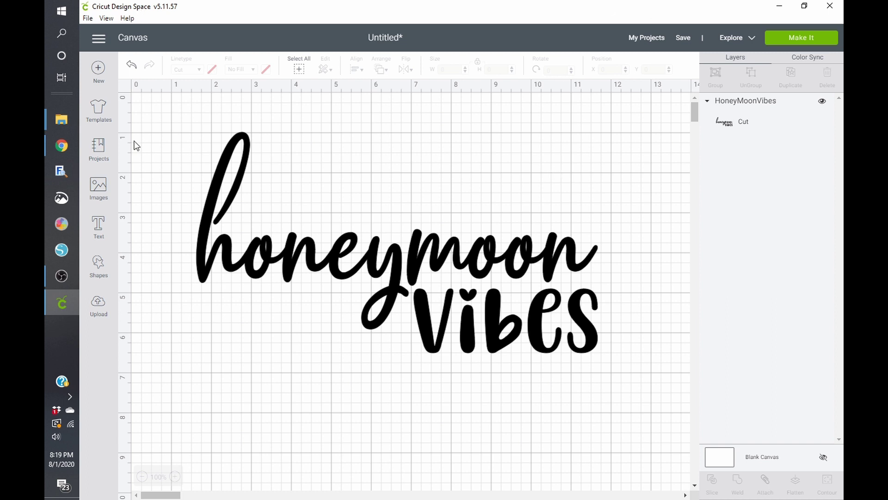
pyautogui.click(228, 257)
pyautogui.press('Delete')
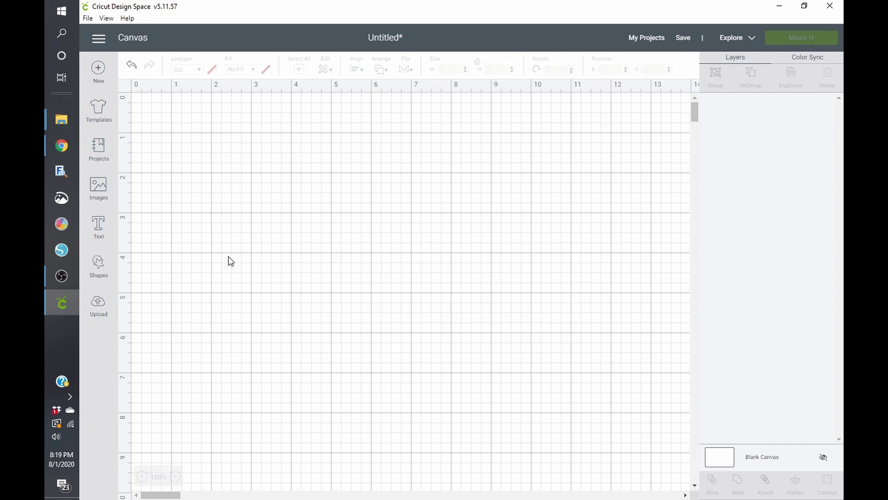
pyautogui.click(111, 313)
pyautogui.scroll(-5, 478, 318)
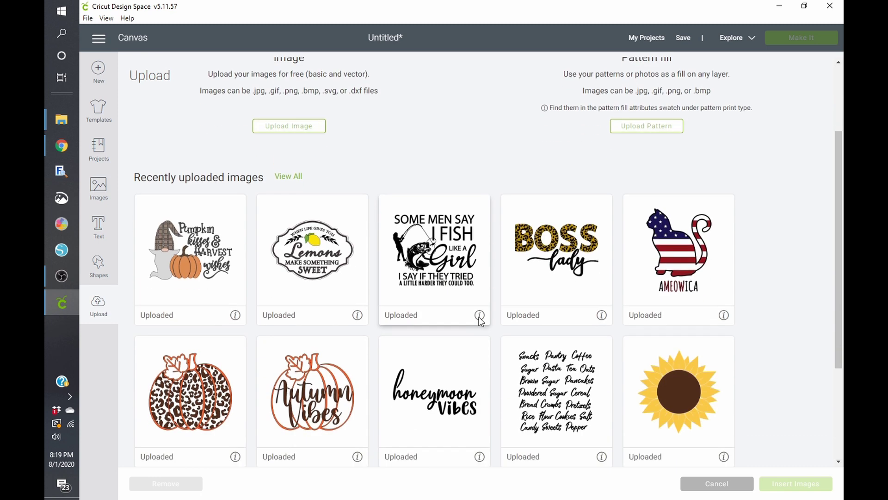
pyautogui.click(296, 349)
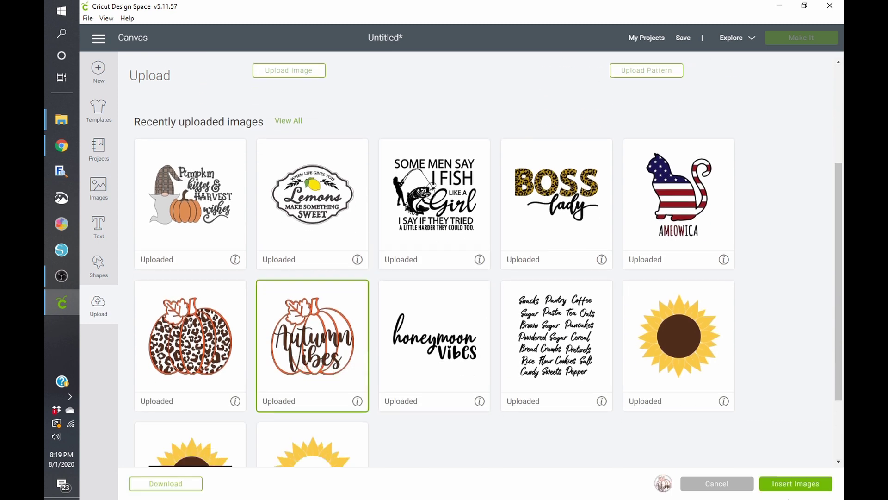
pyautogui.click(792, 487)
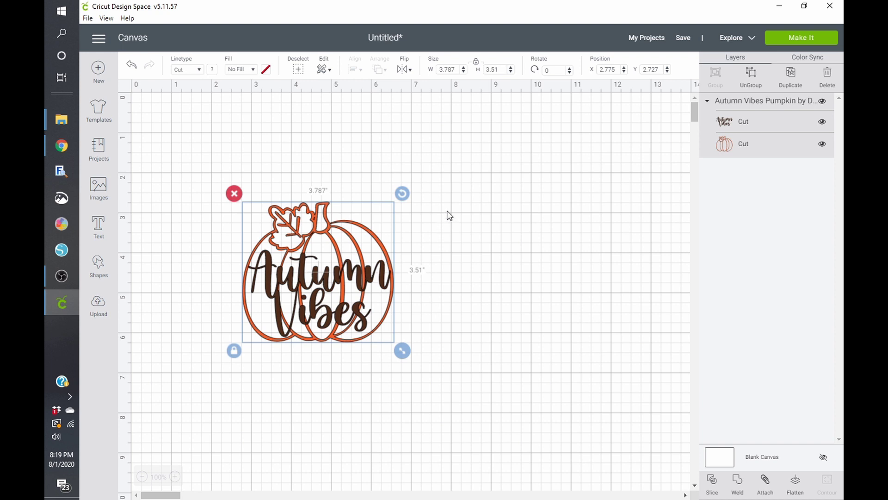
pyautogui.moveTo(404, 351); pyautogui.dragTo(565, 490)
pyautogui.moveTo(421, 372); pyautogui.dragTo(402, 274)
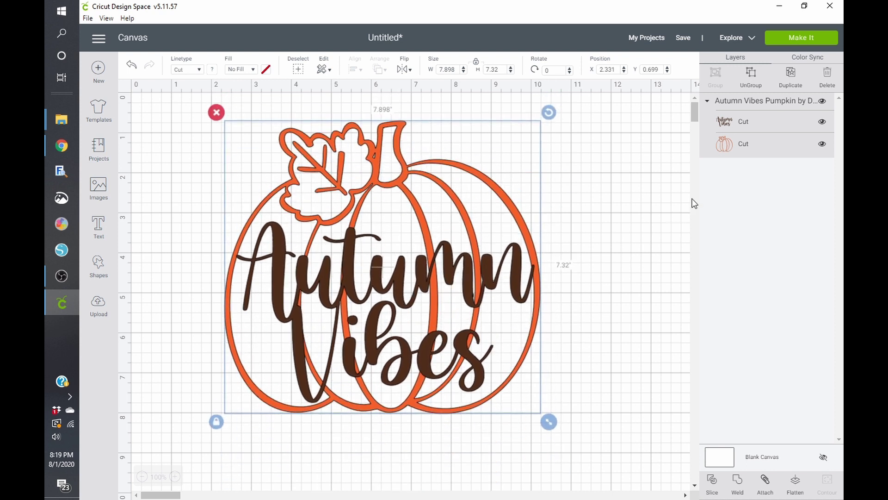
pyautogui.click(740, 150)
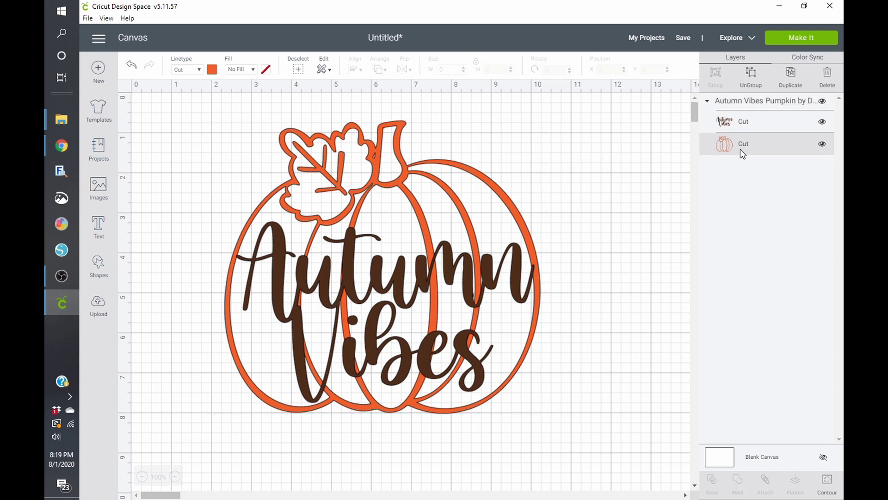
pyautogui.click(750, 124)
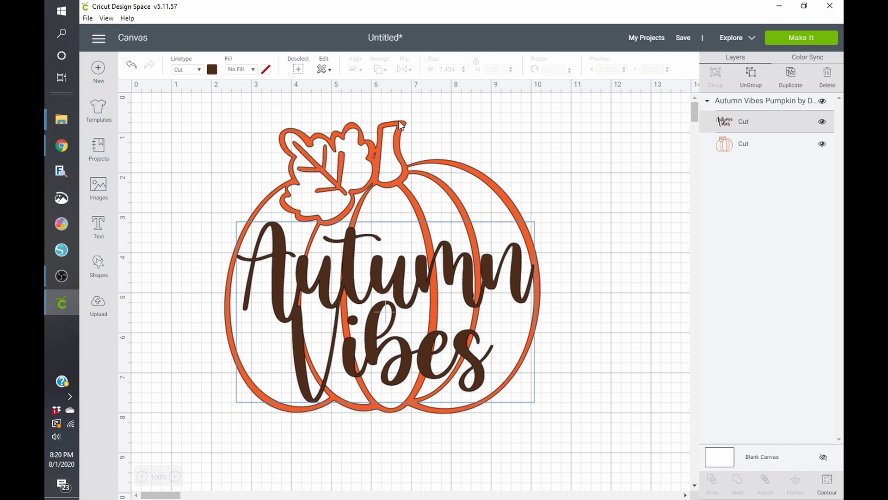
pyautogui.scroll(-2, 208, 377)
pyautogui.click(793, 38)
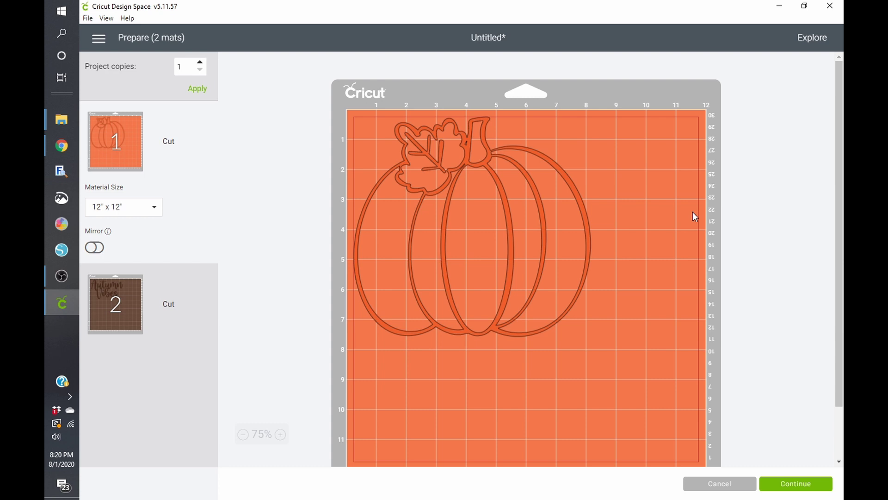
pyautogui.click(115, 306)
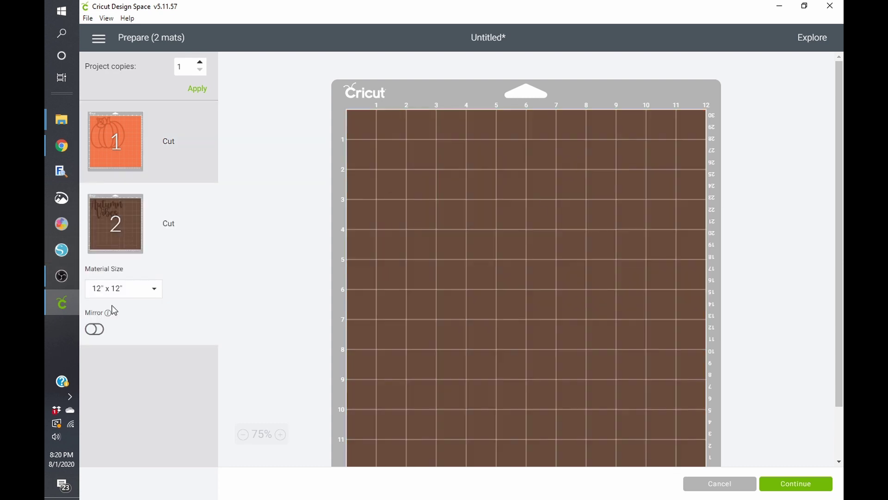
pyautogui.click(123, 128)
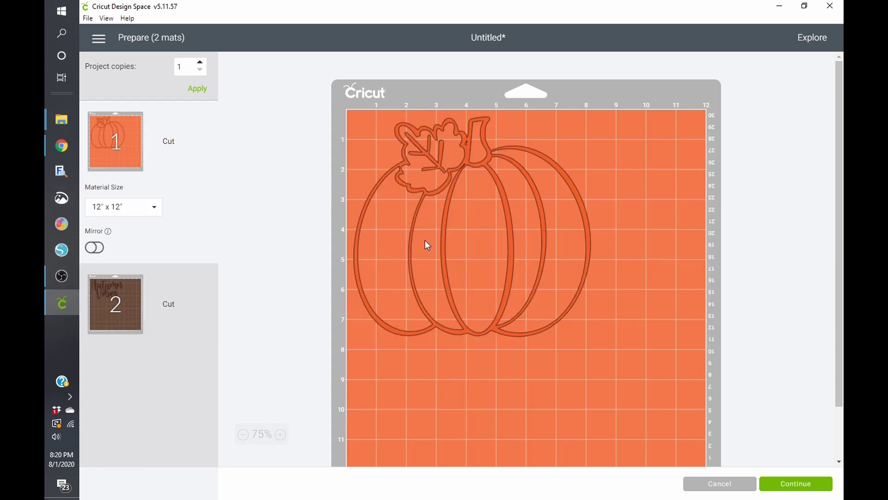
pyautogui.click(719, 484)
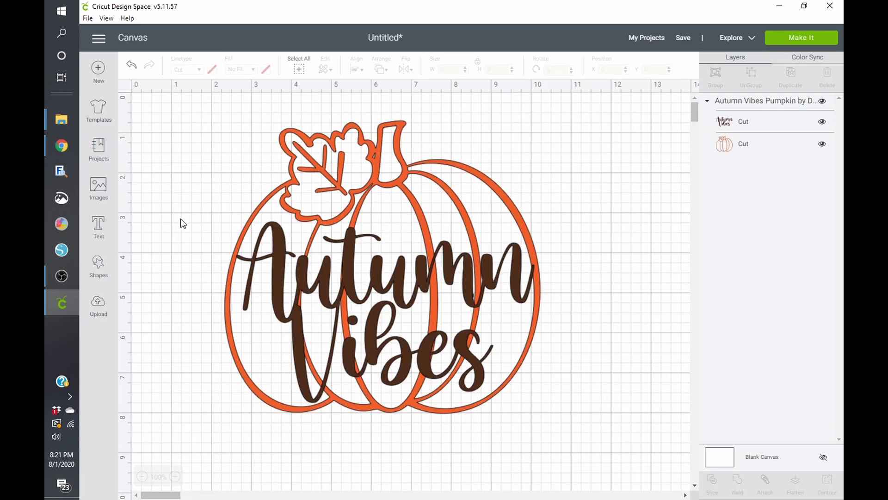
# Step: Slice the Autumn Vibes text from the pumpkin and delete the unwanted slice piece
pyautogui.moveTo(210, 181); pyautogui.dragTo(441, 359)
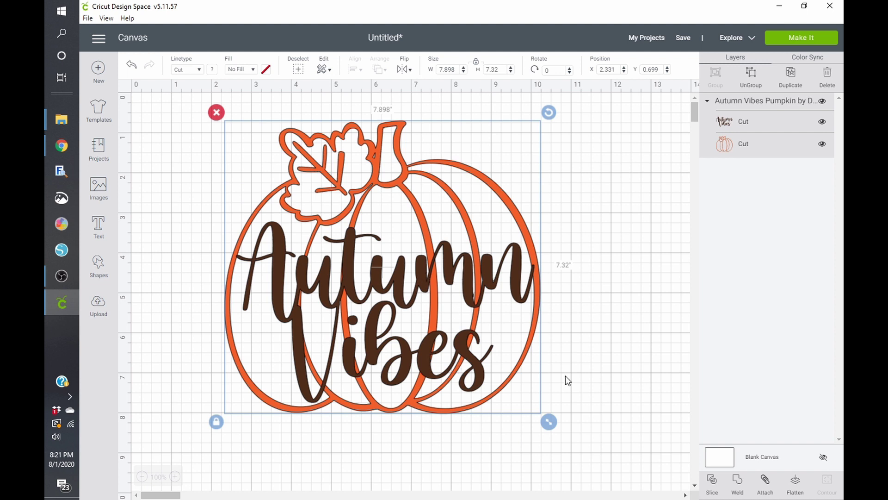
pyautogui.click(713, 483)
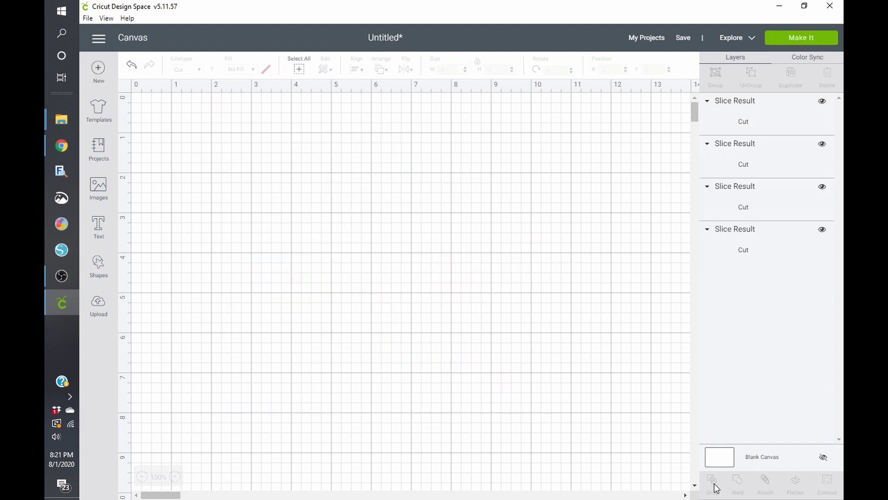
pyautogui.click(728, 124)
pyautogui.rightClick(729, 123)
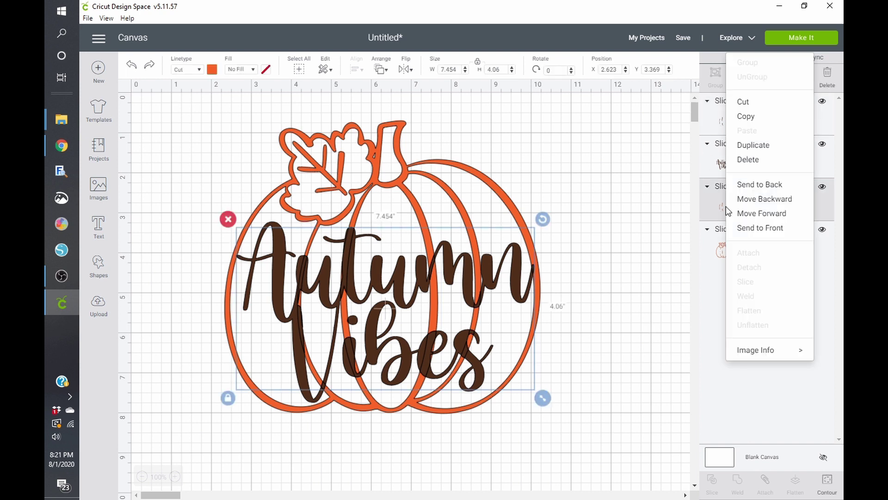
pyautogui.click(746, 160)
# Step: Weld the two remaining Autumn Vibes slice pieces into one layer
pyautogui.click(746, 160)
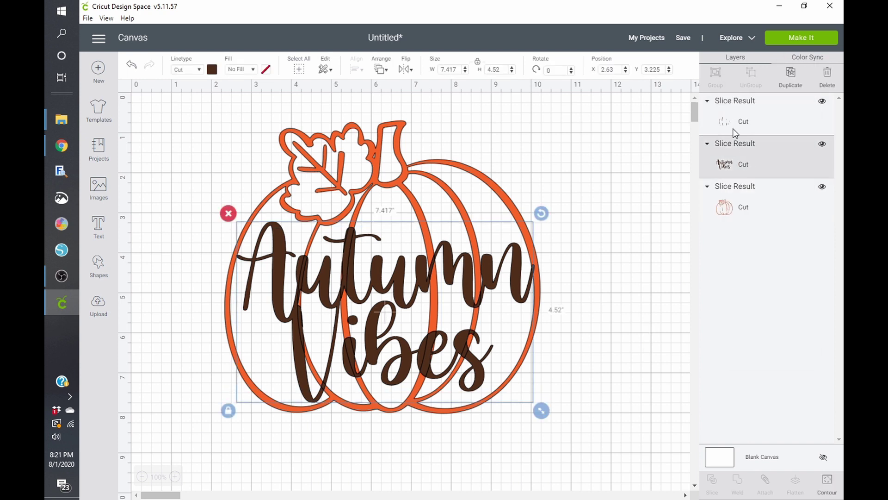
pyautogui.keyDown('shift'); pyautogui.click(733, 128); pyautogui.keyUp('shift')
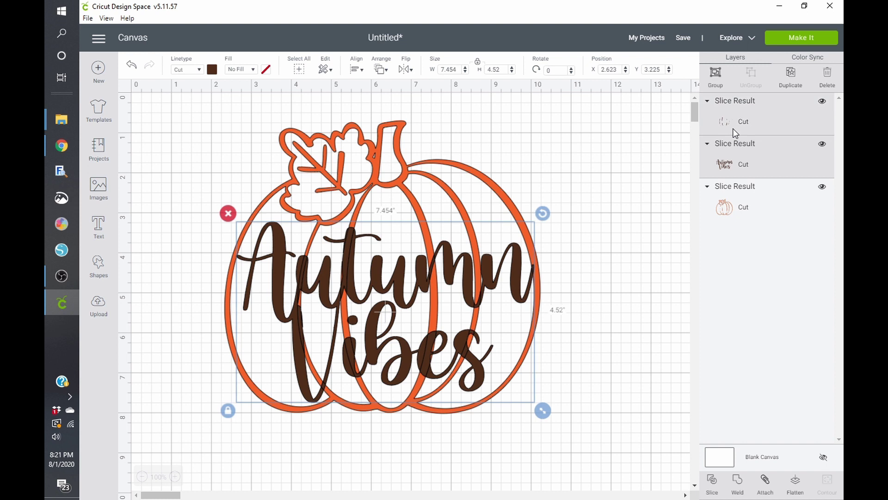
pyautogui.click(738, 481)
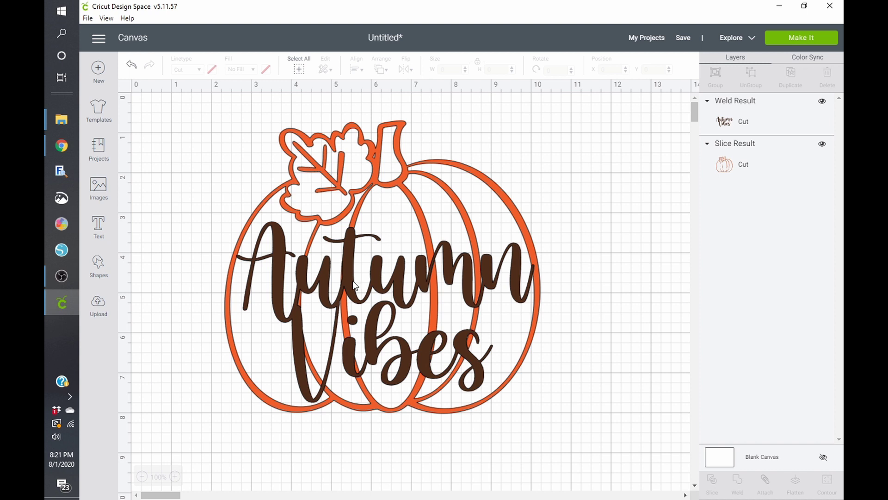
pyautogui.moveTo(348, 279); pyautogui.dragTo(477, 278)
pyautogui.hotkey('ctrl', 'z')
# Step: Preview the sliced pumpkin on its mats, then delete it from the canvas
pyautogui.click(789, 41)
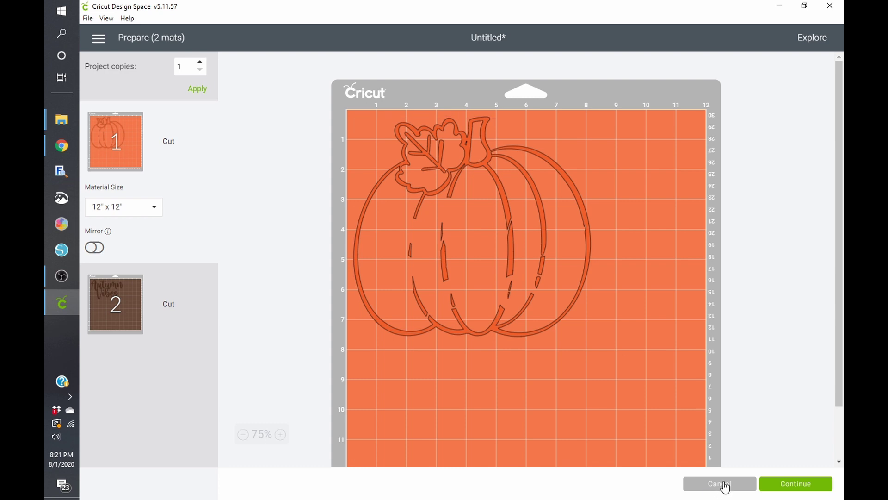
pyautogui.click(720, 484)
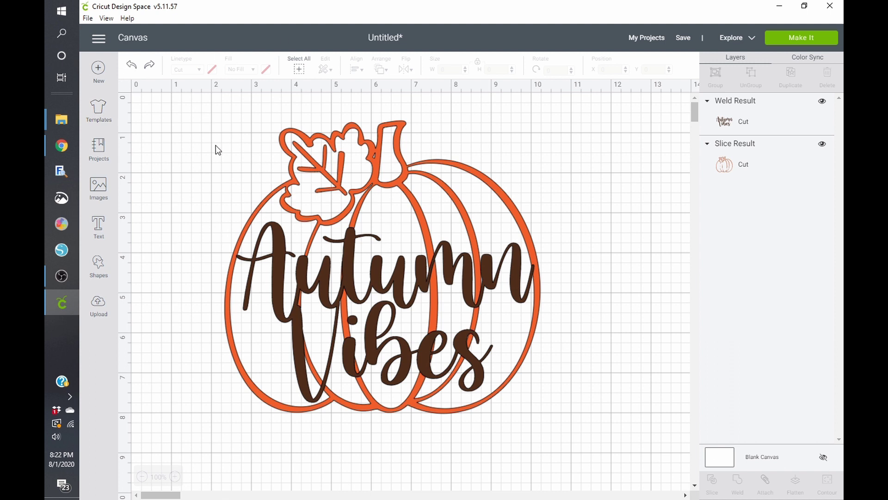
pyautogui.moveTo(216, 149); pyautogui.dragTo(578, 399)
pyautogui.press('Delete')
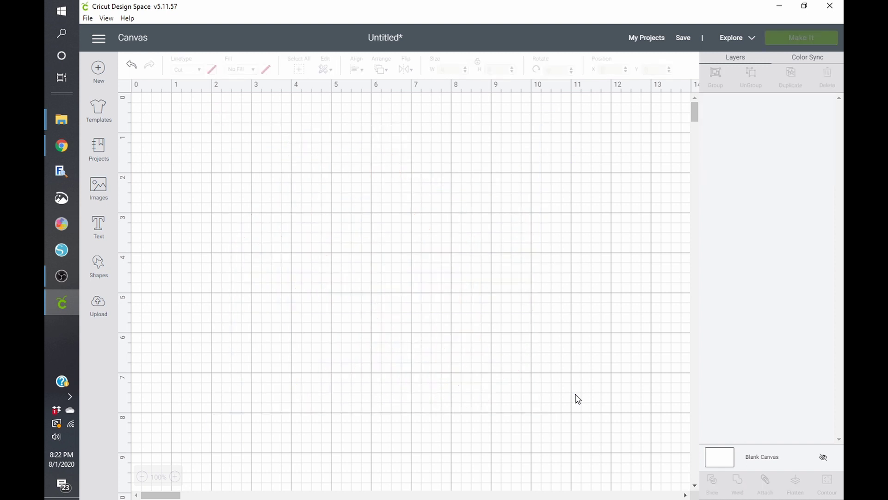
pyautogui.click(97, 306)
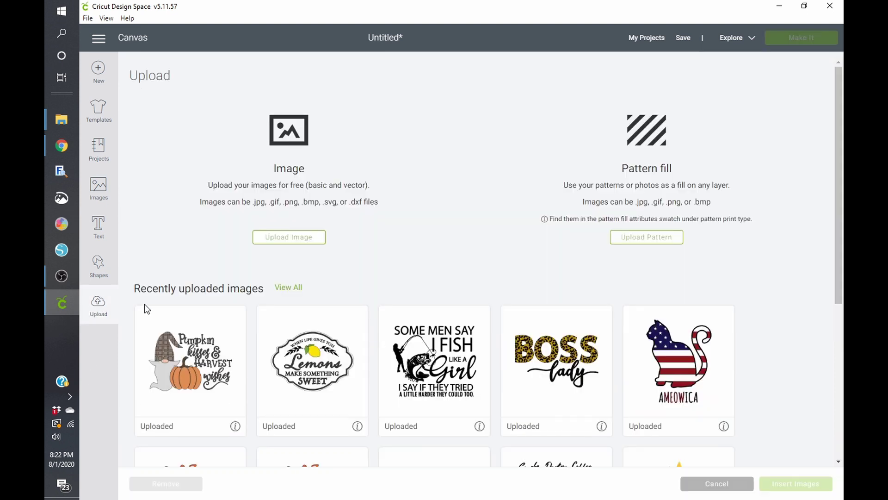
# Step: Insert the leopard pumpkin, enlarged to about 9.9 inches wide, near the canvas top
pyautogui.scroll(-2, 635, 283)
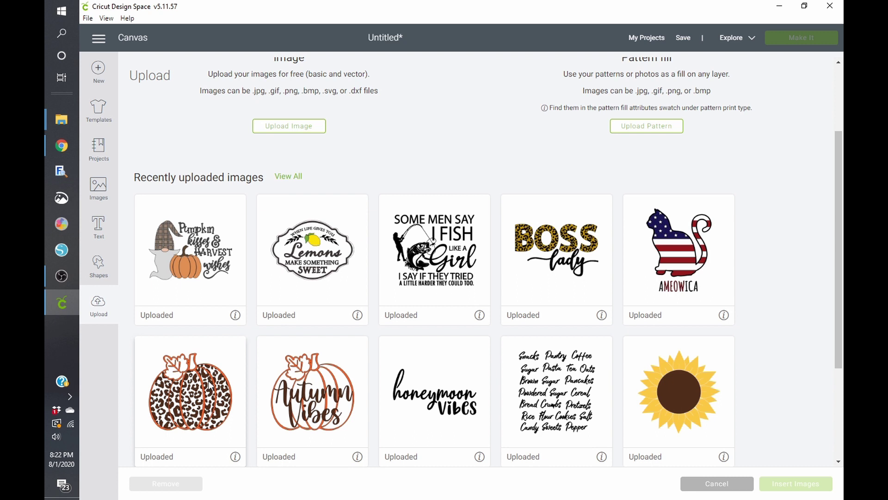
pyautogui.click(190, 393)
pyautogui.click(795, 483)
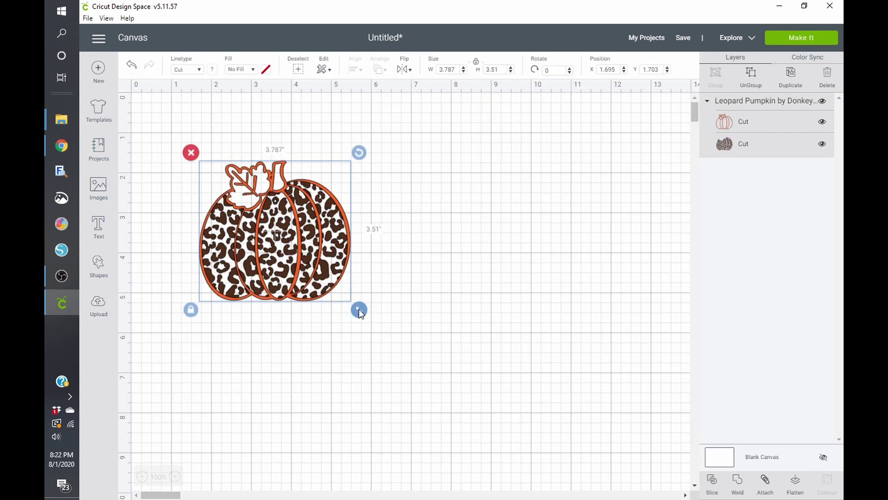
pyautogui.moveTo(359, 309); pyautogui.dragTo(597, 495)
pyautogui.moveTo(396, 329); pyautogui.dragTo(395, 277)
# Step: Preview the brown leopard-print and orange outline mats, then select the pumpkin on the canvas
pyautogui.click(800, 37)
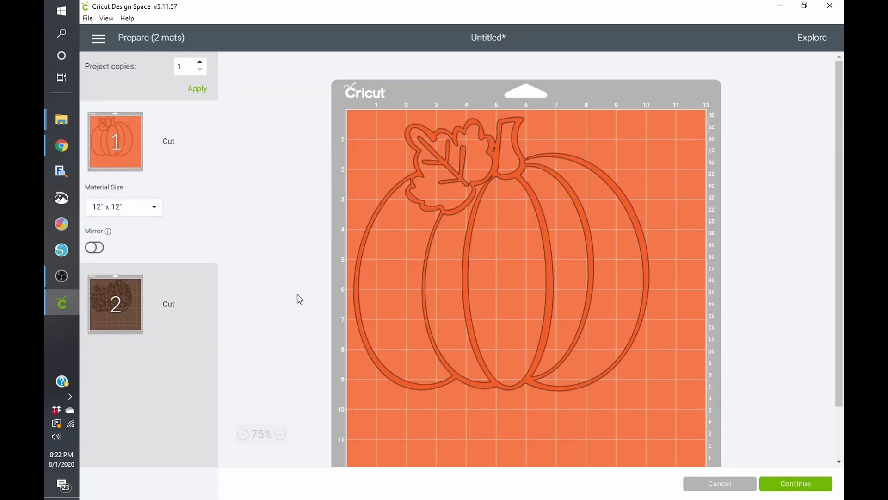
pyautogui.click(106, 314)
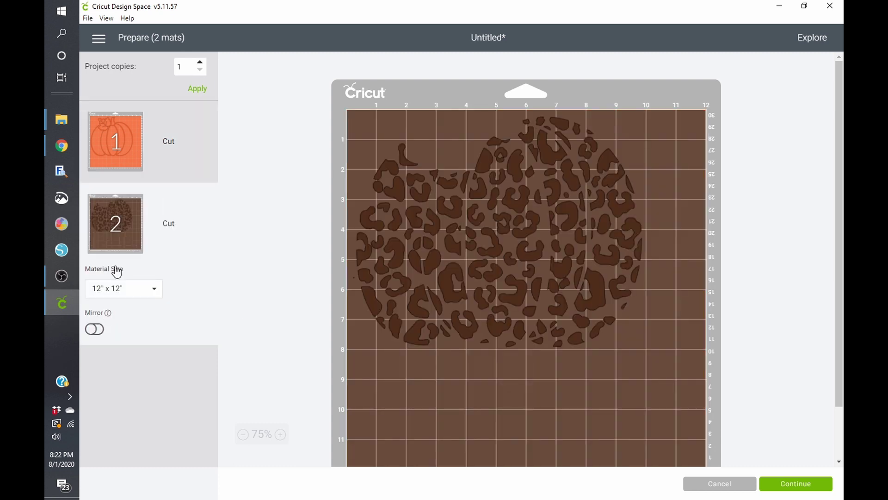
pyautogui.click(121, 132)
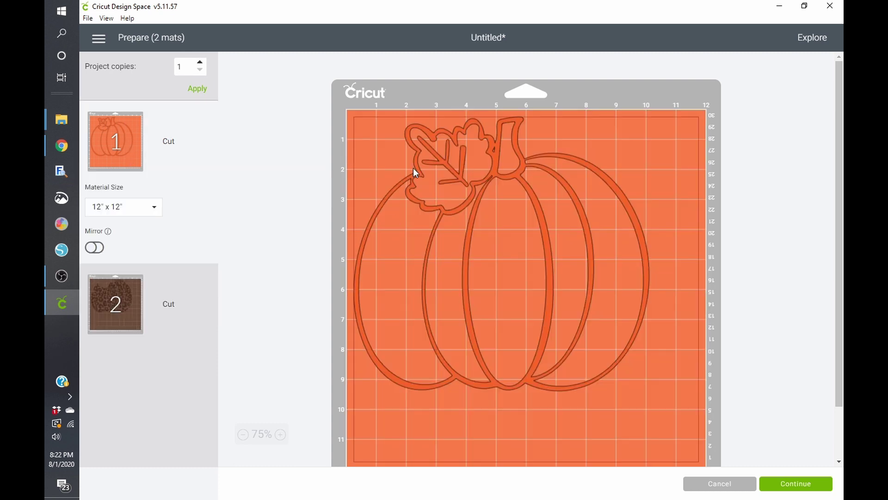
pyautogui.click(715, 483)
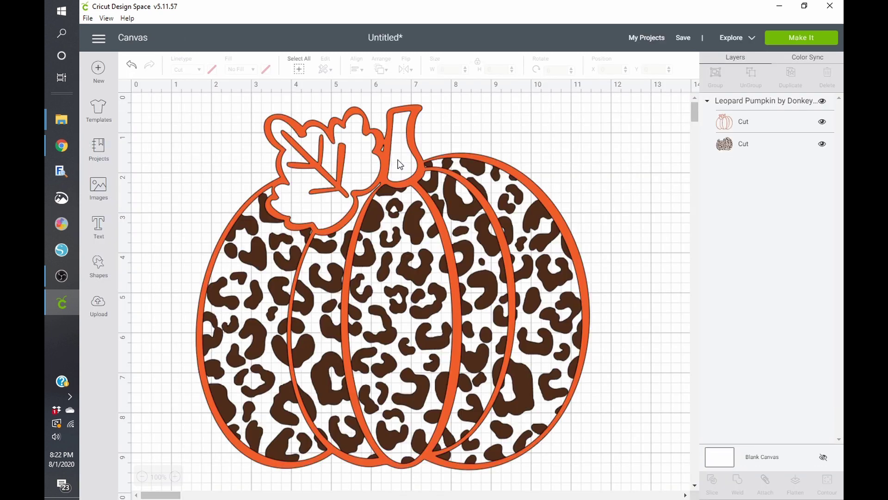
pyautogui.click(369, 347)
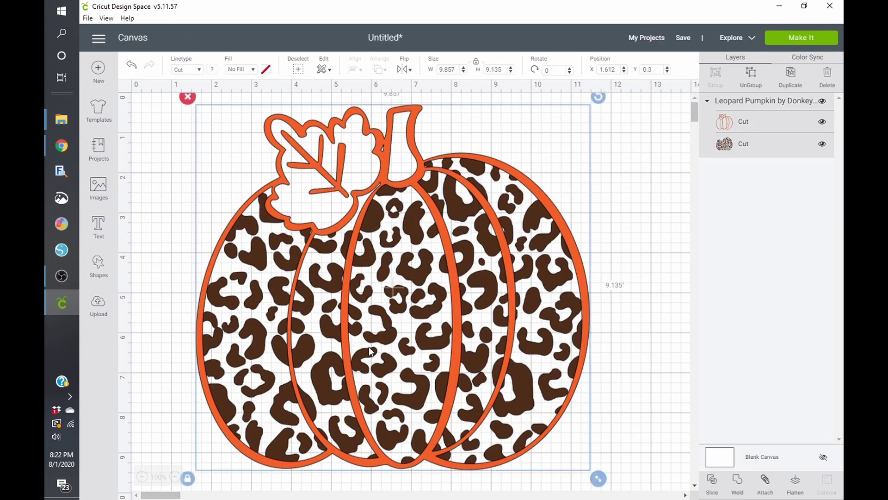
# Step: Delete the leopard pumpkin and insert the uploaded AMEOWICA cat design onto the canvas
pyautogui.press('Delete')
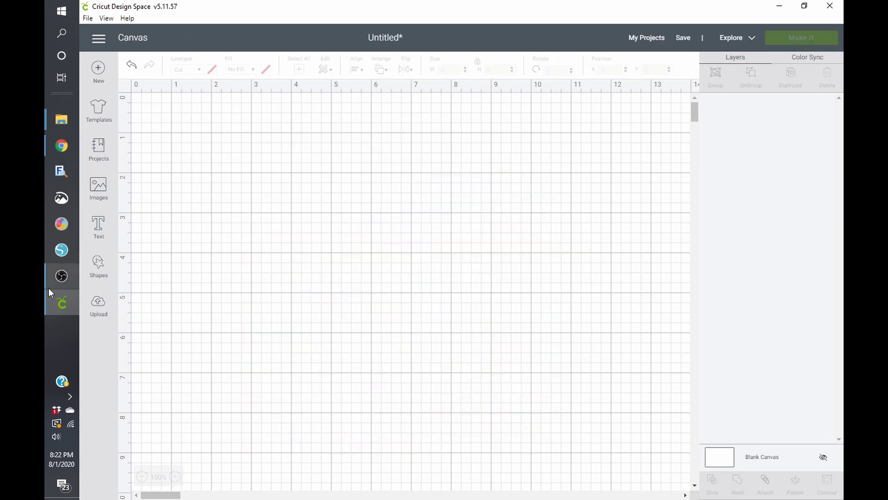
pyautogui.click(107, 307)
pyautogui.scroll(-1, 524, 290)
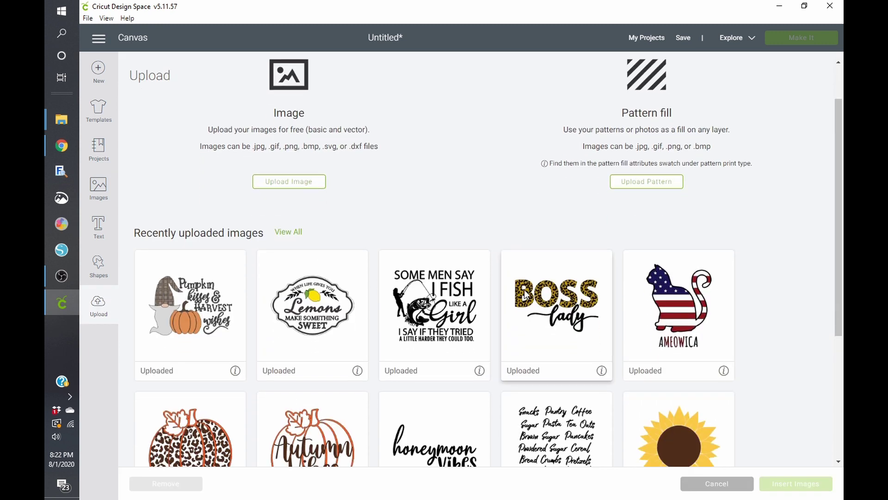
pyautogui.click(706, 296)
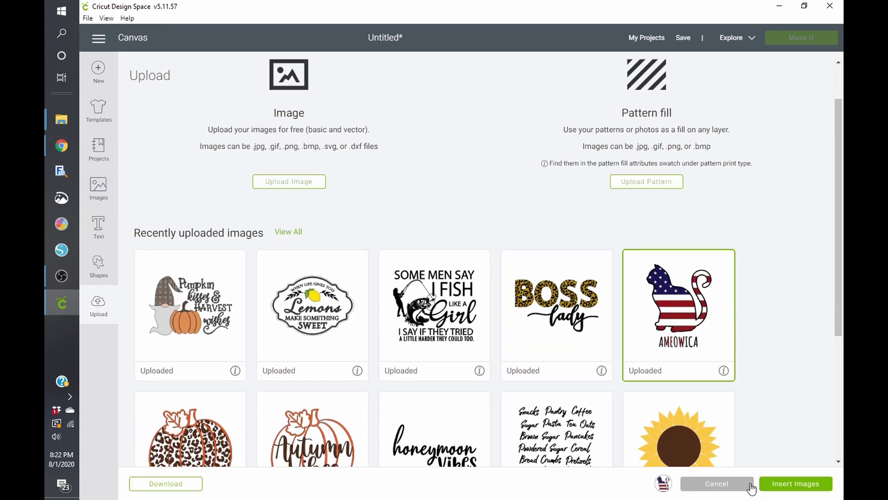
pyautogui.click(792, 483)
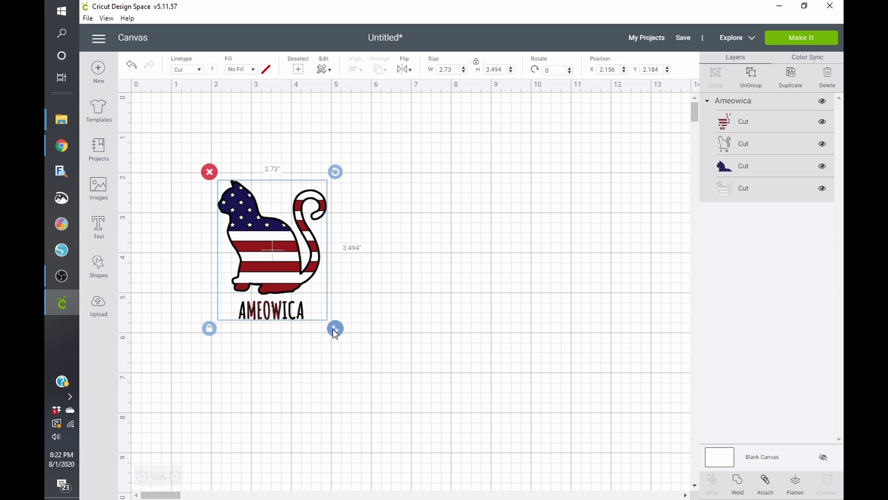
# Step: Enlarge the cat to about 6.7 by 8.6 inches and position it near the top left
pyautogui.moveTo(335, 329); pyautogui.dragTo(553, 484)
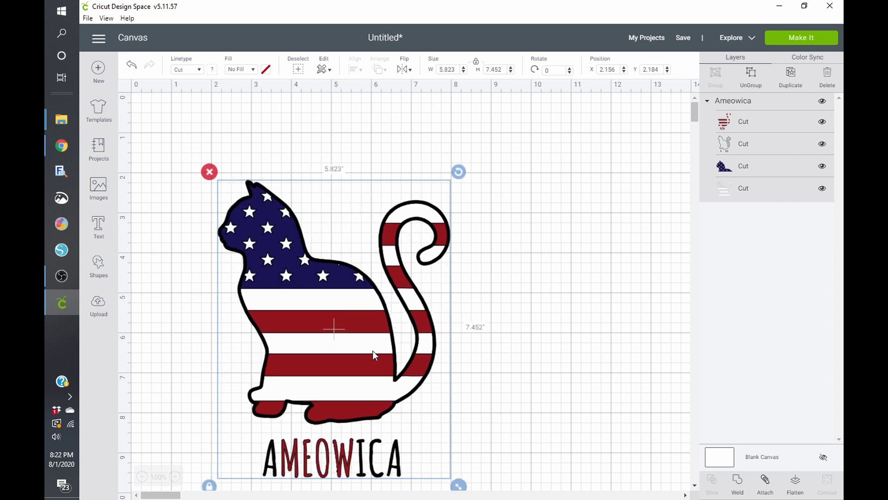
pyautogui.moveTo(373, 351); pyautogui.dragTo(354, 283)
pyautogui.moveTo(440, 418); pyautogui.dragTo(489, 468)
pyautogui.moveTo(349, 291); pyautogui.dragTo(370, 293)
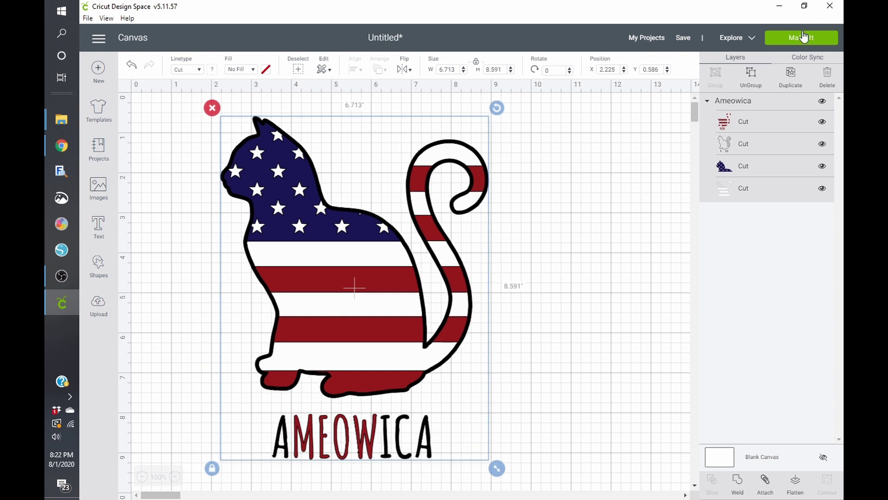
# Step: Preview the cat's black outline, purple and red MEOW mats, then return and select the design
pyautogui.click(802, 39)
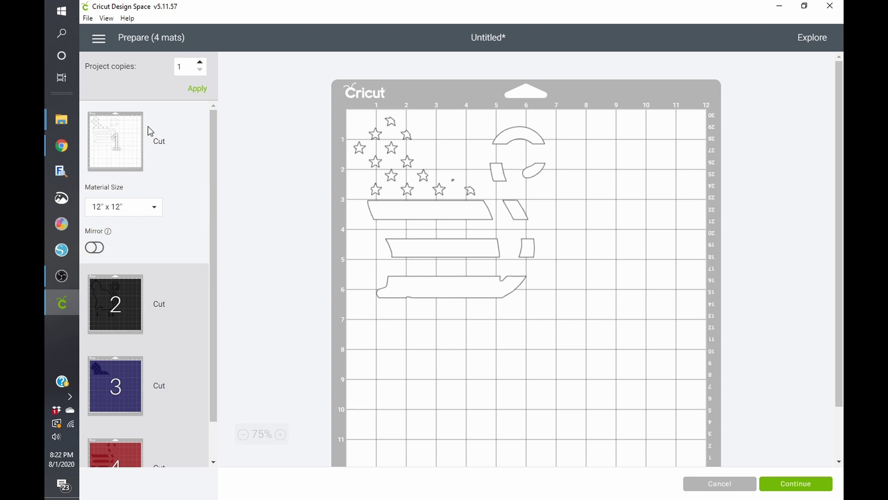
pyautogui.click(124, 317)
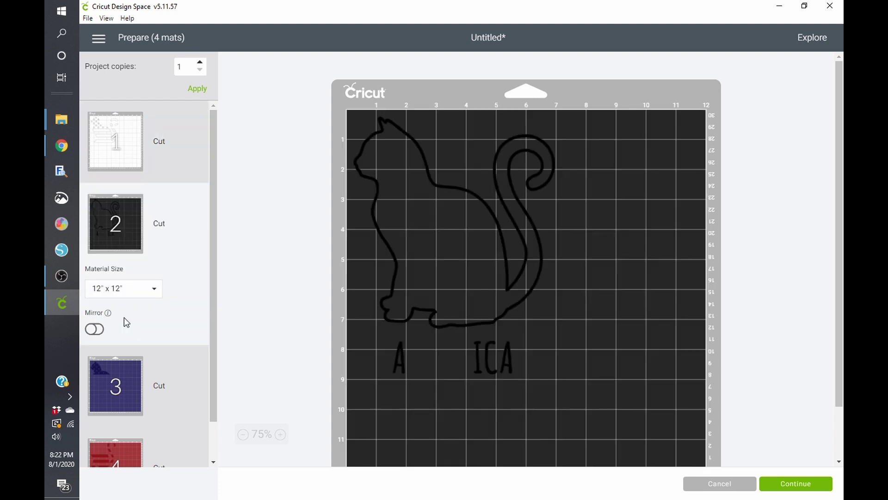
pyautogui.click(124, 391)
pyautogui.scroll(-1, 121, 409)
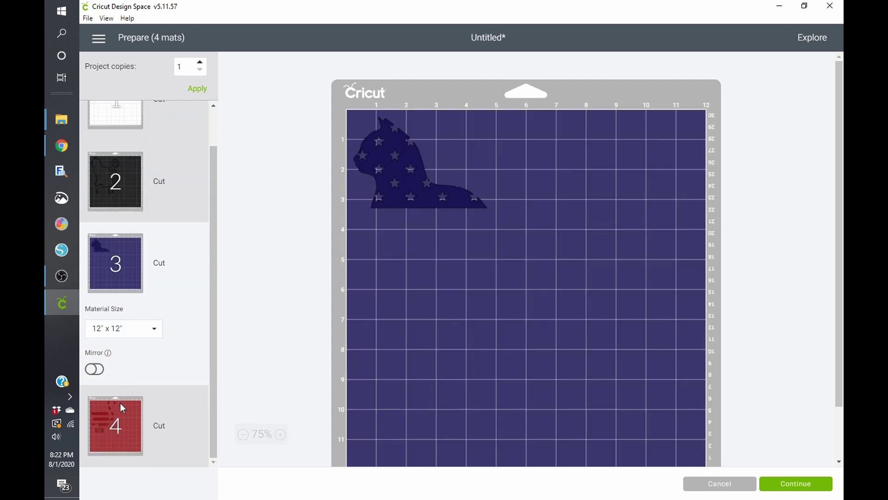
pyautogui.click(120, 412)
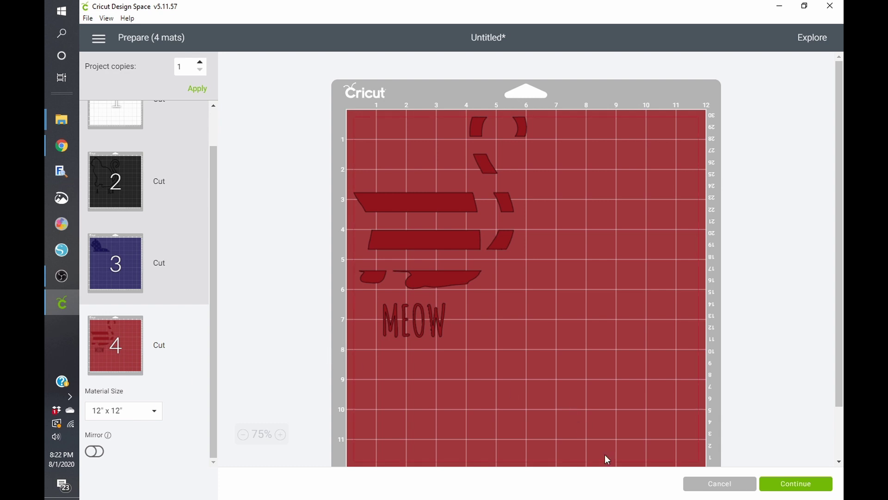
pyautogui.click(710, 484)
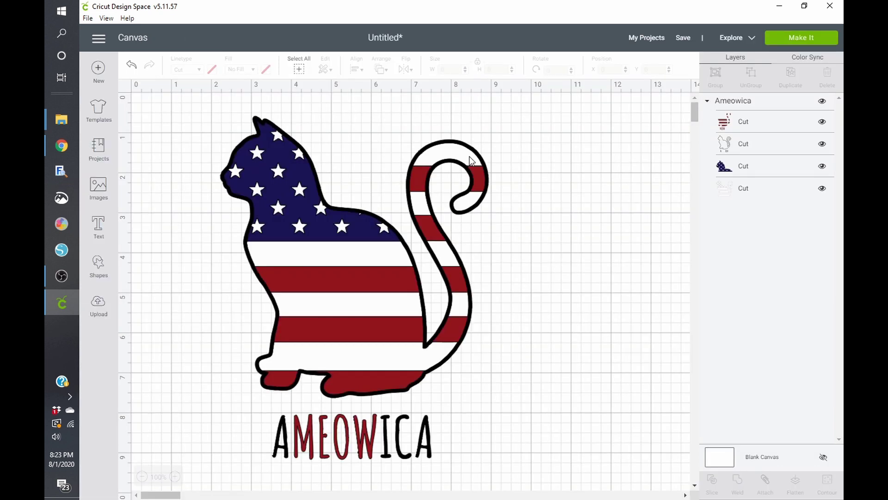
pyautogui.click(332, 257)
# Step: Delete the Ameowica design and insert the uploaded BOSS lady image
pyautogui.press('Delete')
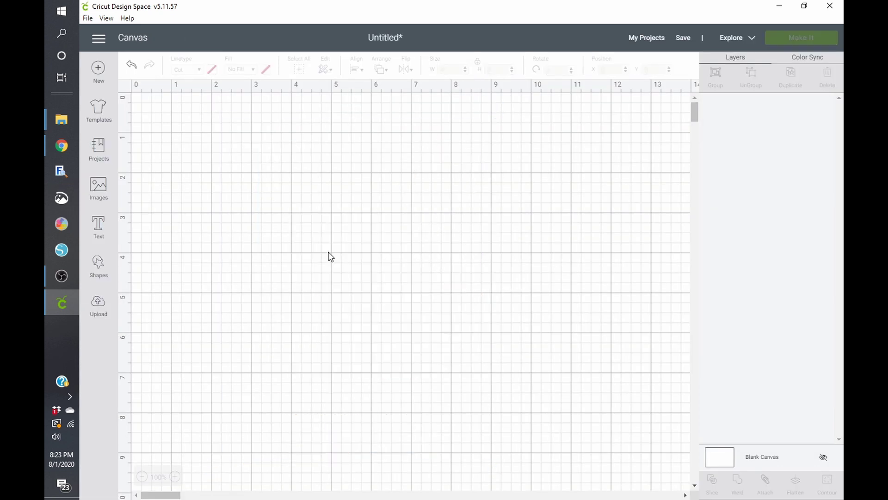
pyautogui.click(96, 303)
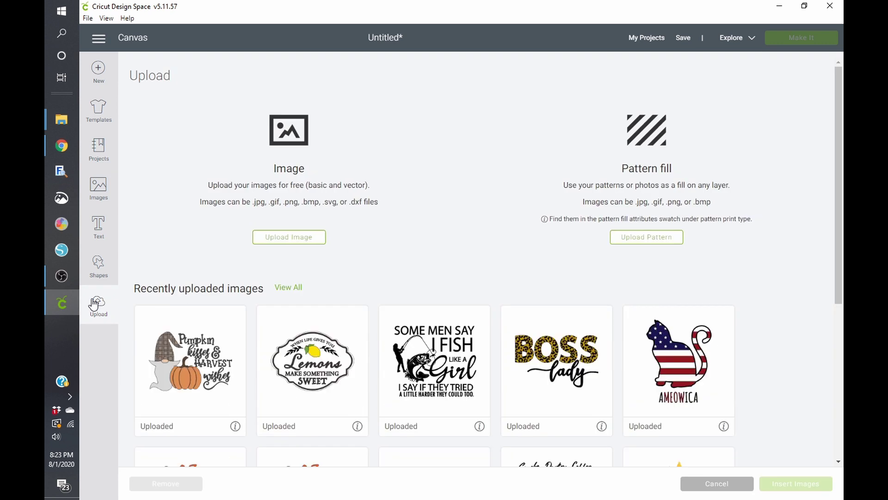
pyautogui.click(569, 351)
pyautogui.click(796, 483)
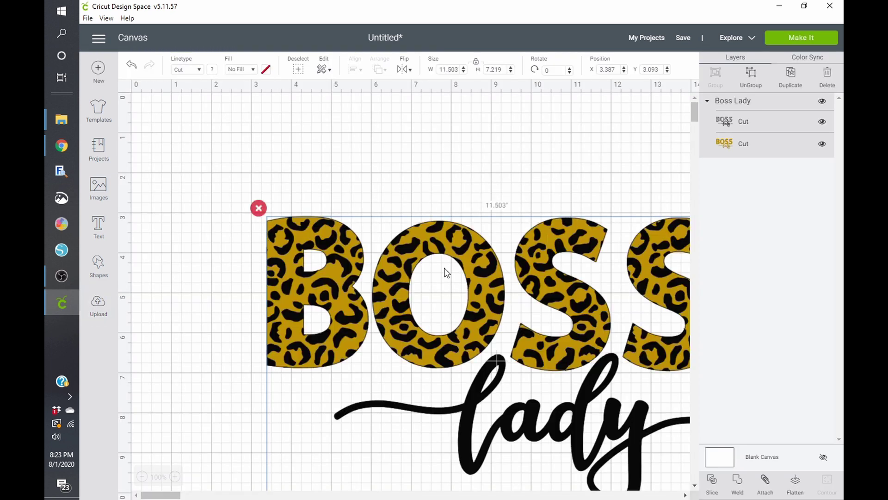
# Step: Place the BOSS lady design at the top-left, sized to 7.184 by 4.508 inches
pyautogui.moveTo(465, 250); pyautogui.dragTo(337, 143)
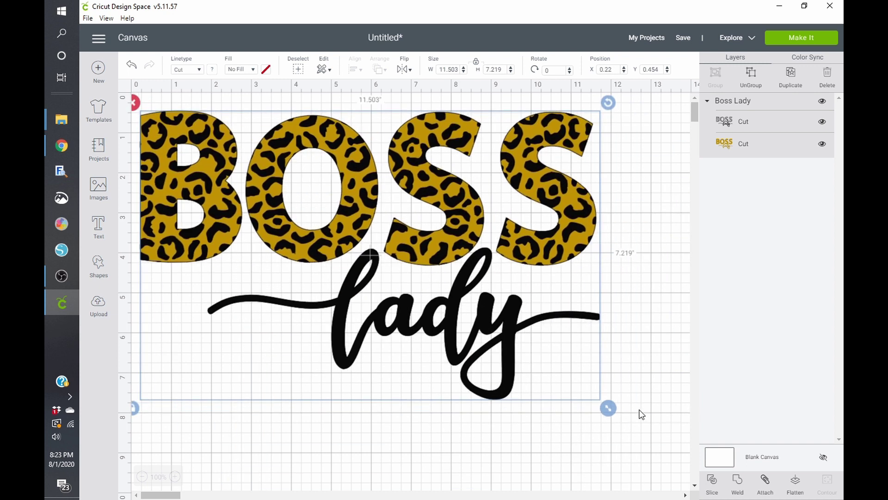
pyautogui.moveTo(610, 407); pyautogui.dragTo(436, 286)
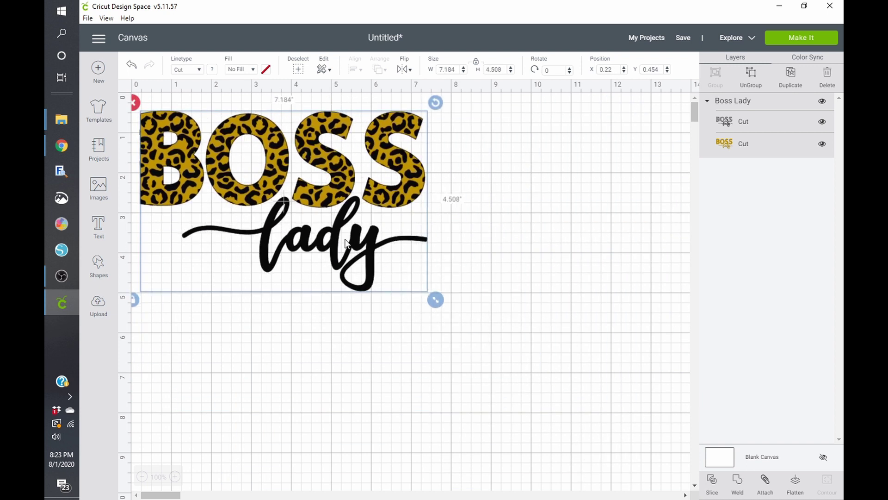
pyautogui.moveTo(337, 244); pyautogui.dragTo(434, 289)
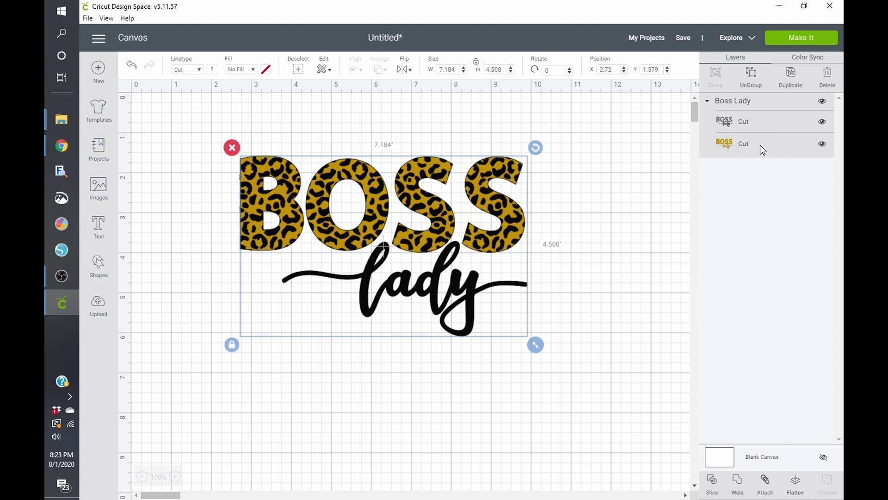
# Step: Toggle the leopard-pattern layer's visibility off and on, then nudge the design slightly down
pyautogui.click(823, 122)
pyautogui.click(823, 123)
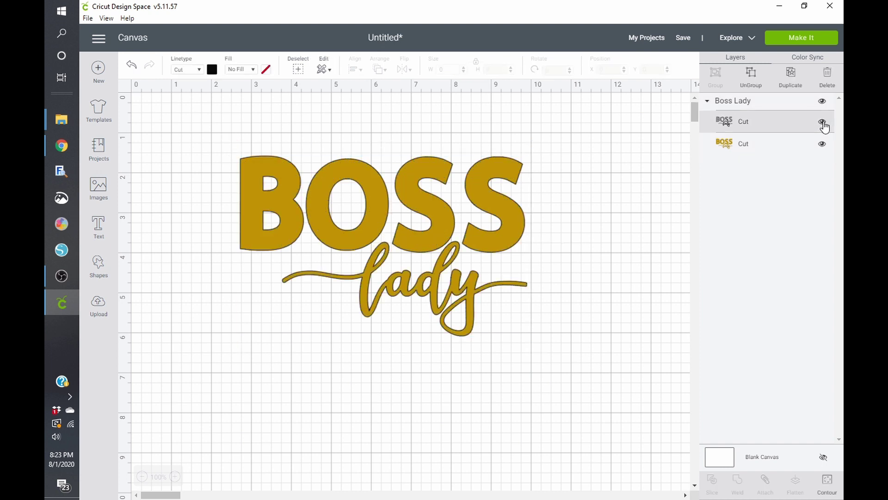
pyautogui.click(823, 122)
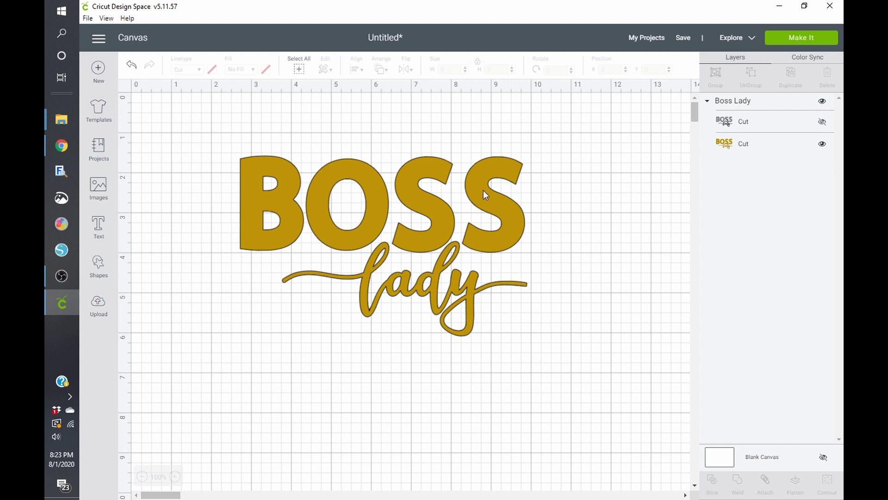
pyautogui.click(822, 121)
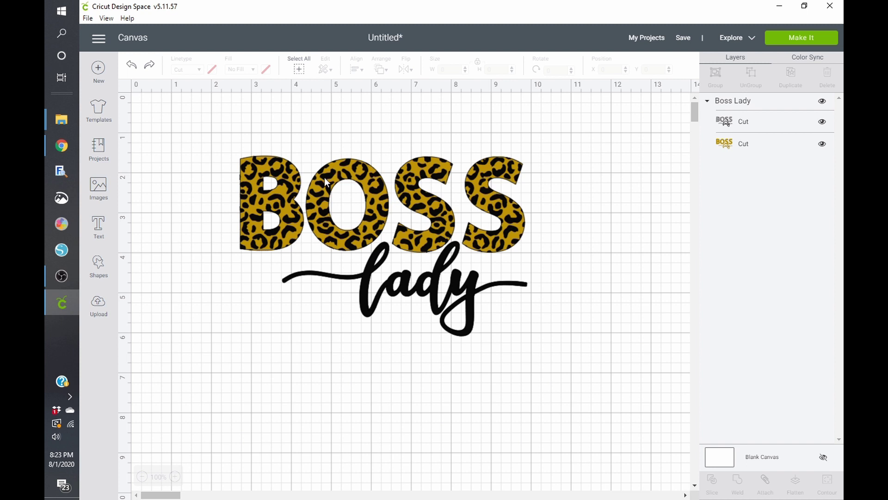
pyautogui.moveTo(325, 179); pyautogui.dragTo(326, 198)
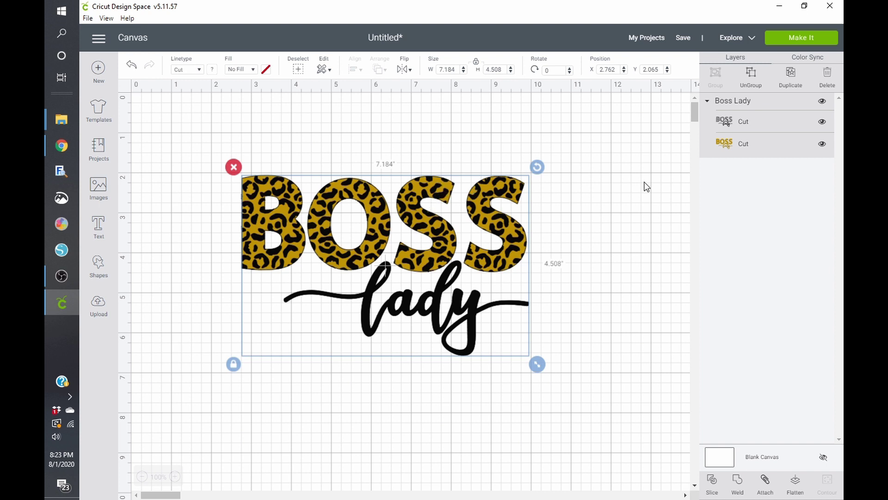
# Step: Preview the gold leopard-print BOSS and black lady mats, then delete the design
pyautogui.click(808, 37)
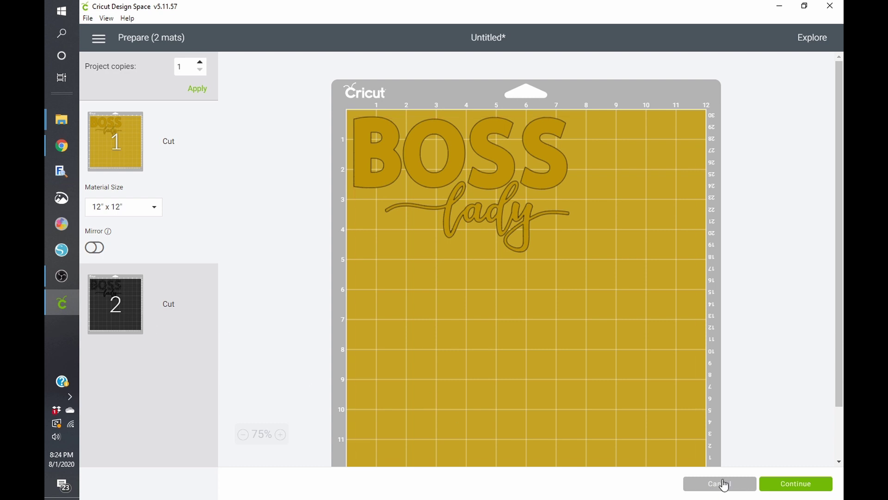
pyautogui.click(720, 483)
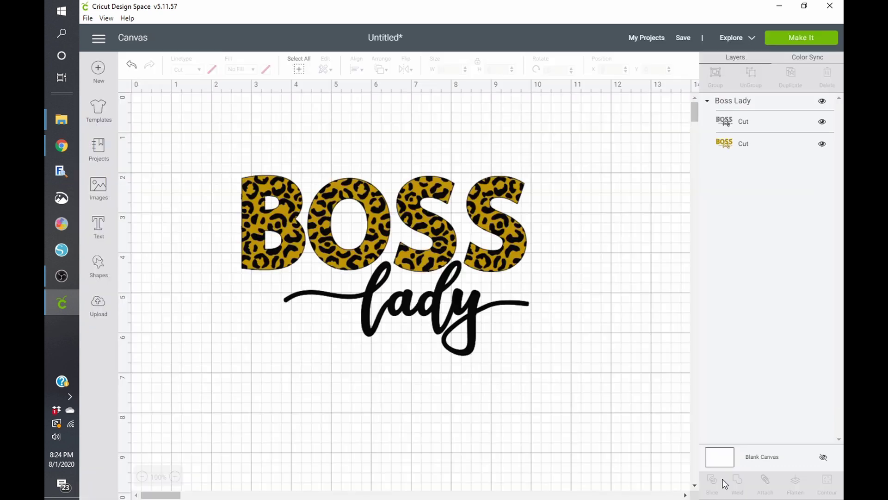
pyautogui.click(245, 243)
pyautogui.press('Delete')
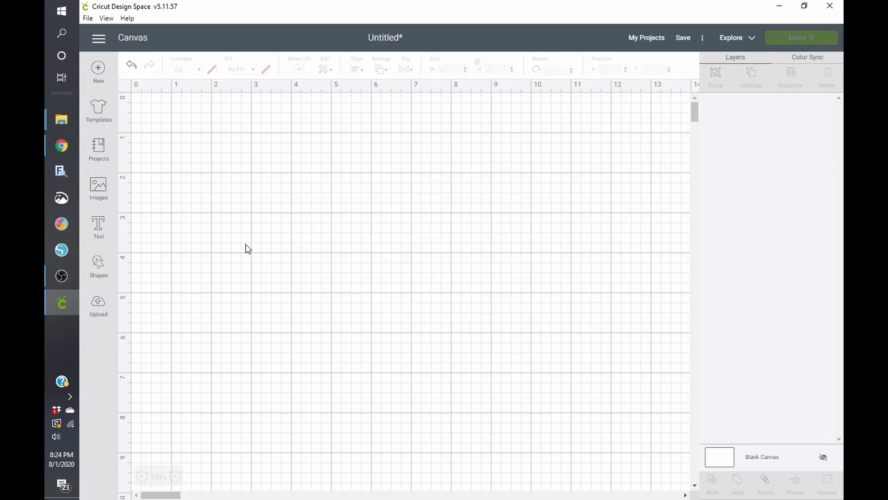
# Step: Insert the I Fish Like a Girl image, move it top-left, and preview its mat layout
pyautogui.click(109, 307)
pyautogui.click(434, 350)
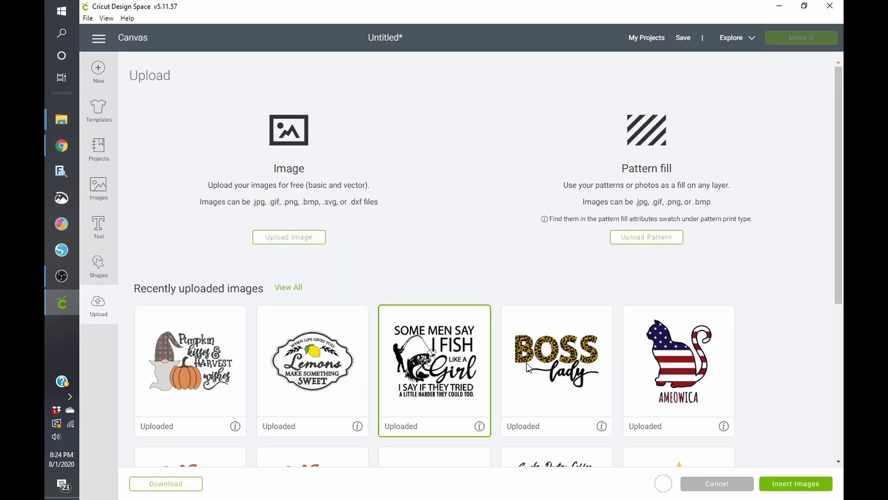
pyautogui.click(791, 483)
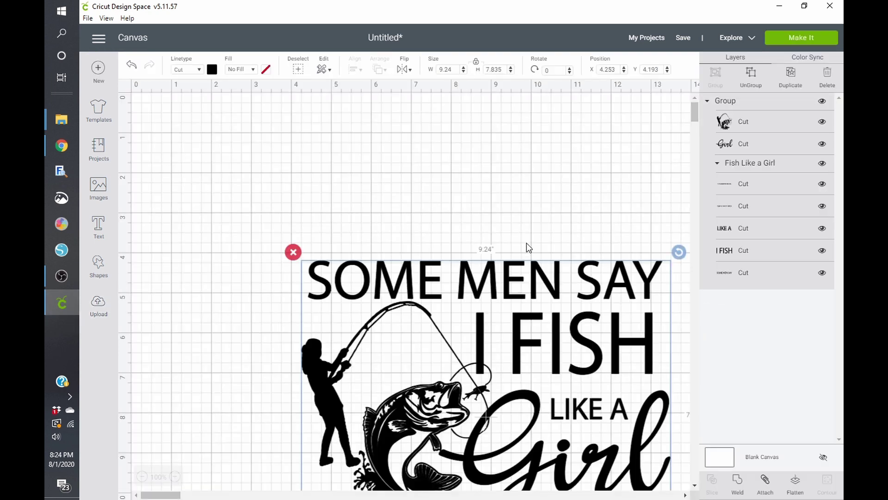
pyautogui.moveTo(422, 245); pyautogui.dragTo(390, 199)
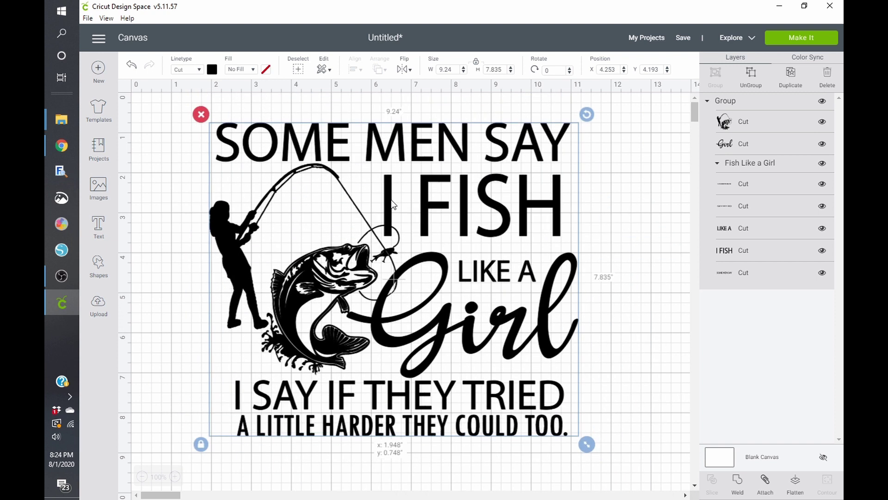
pyautogui.click(792, 39)
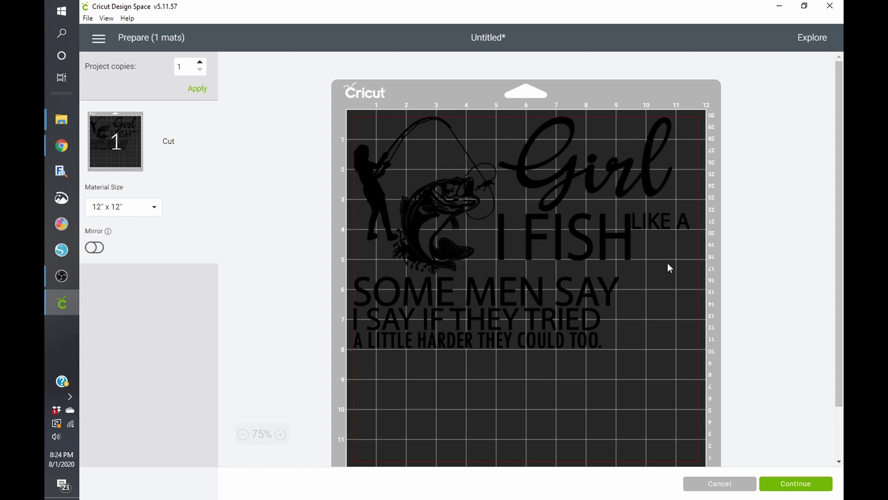
pyautogui.click(716, 486)
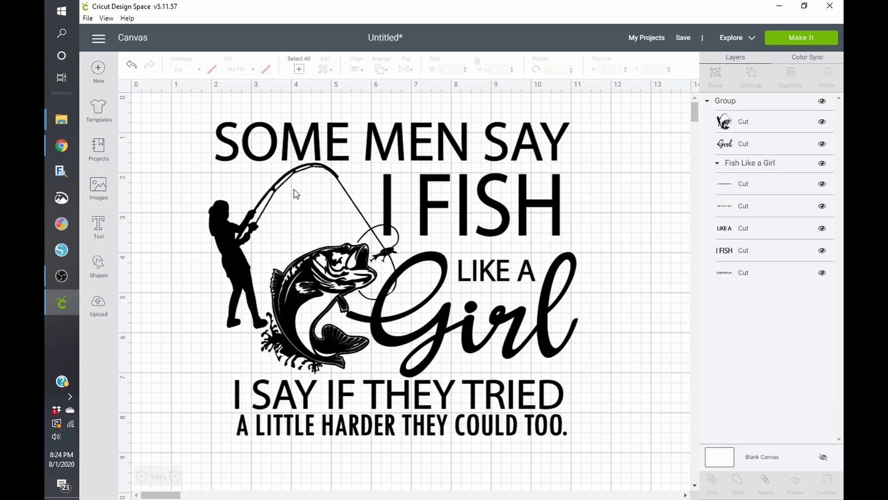
# Step: Attach all parts of the fishing design, re-preview the mat, then delete the design
pyautogui.moveTo(176, 99); pyautogui.dragTo(630, 467)
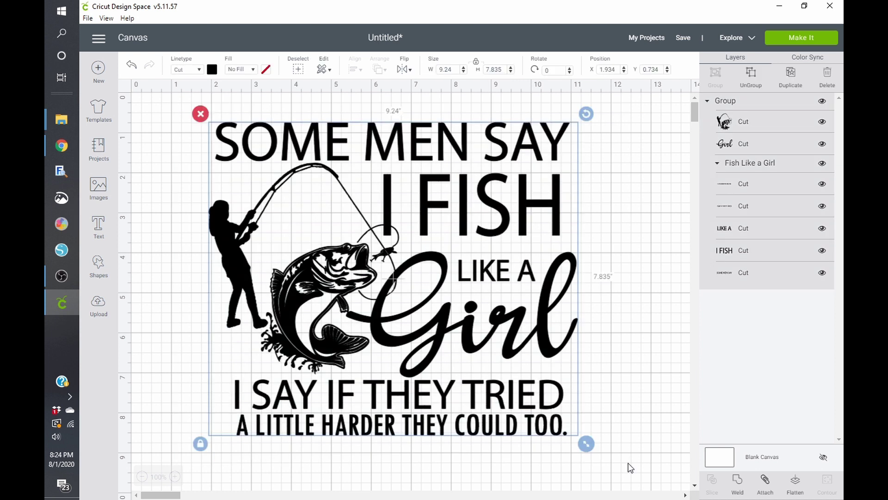
pyautogui.click(766, 484)
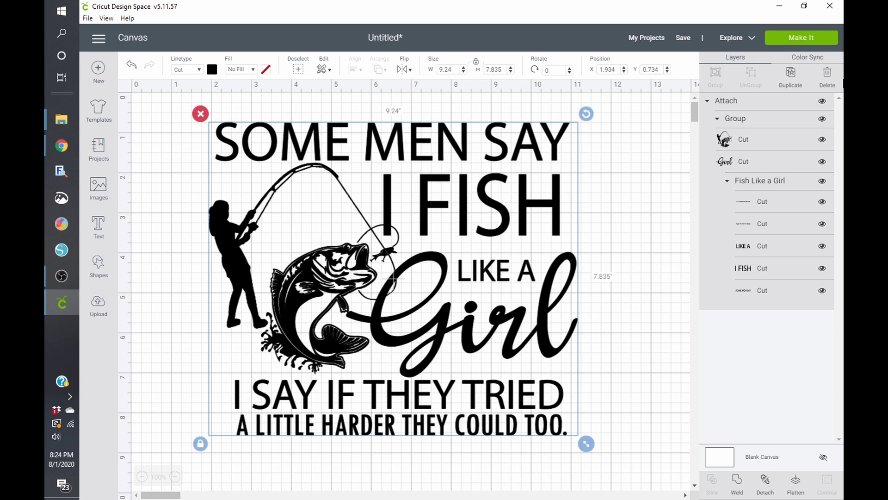
pyautogui.click(793, 43)
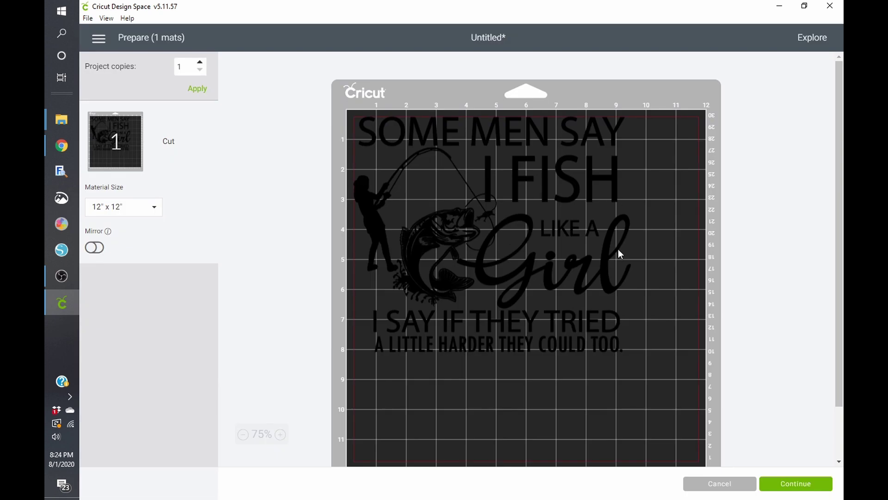
pyautogui.click(721, 485)
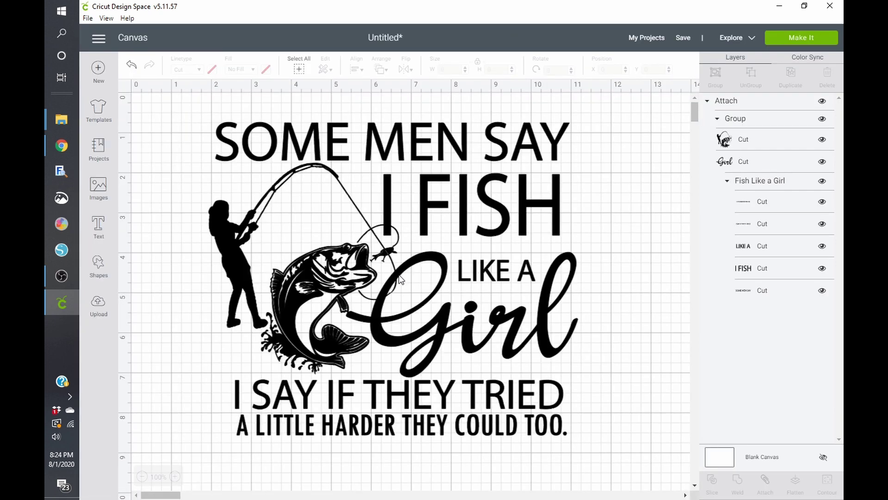
pyautogui.click(229, 248)
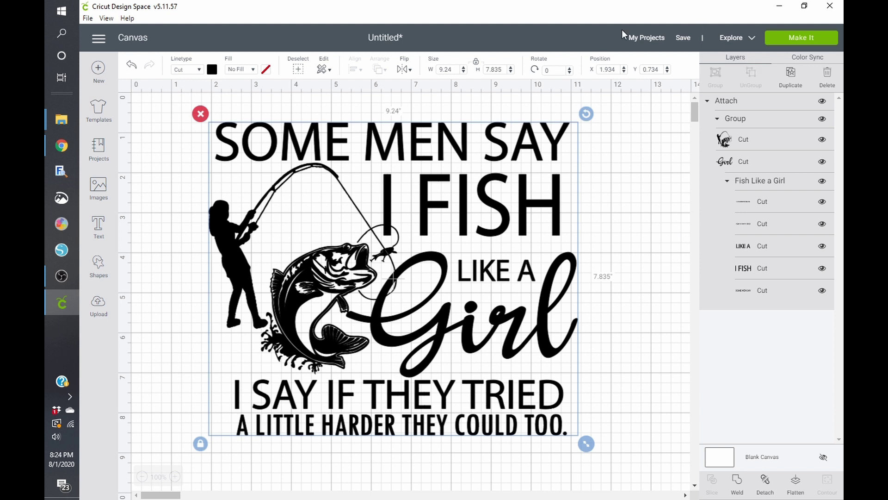
pyautogui.press('Delete')
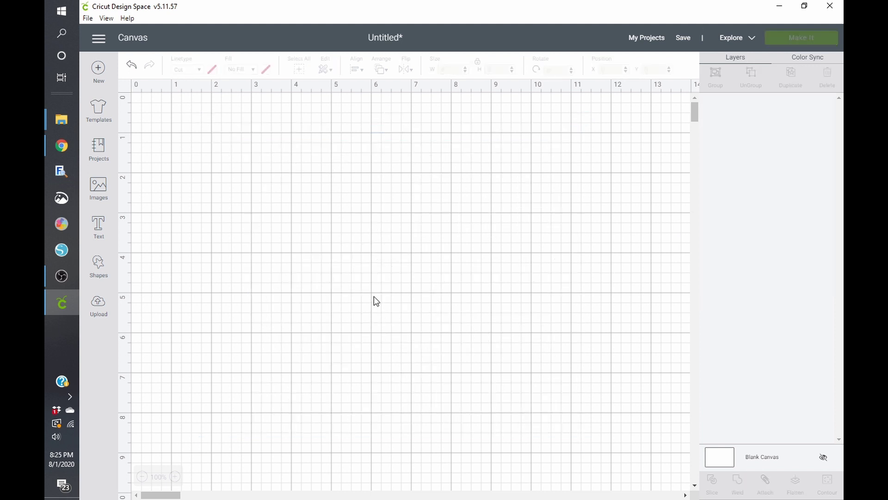
# Step: Insert the Lemons sign at the top-left, enlarge it to 6.738 by 4.856 inches, and start mat preparation
pyautogui.click(98, 305)
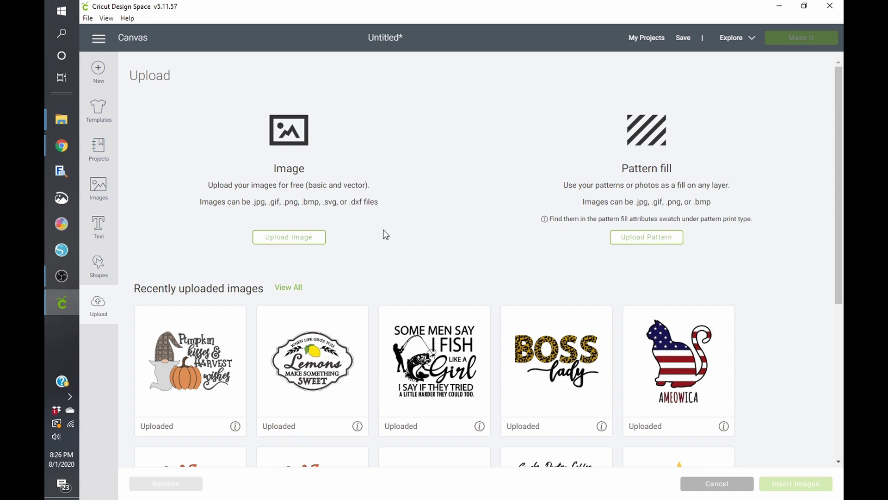
pyautogui.click(318, 366)
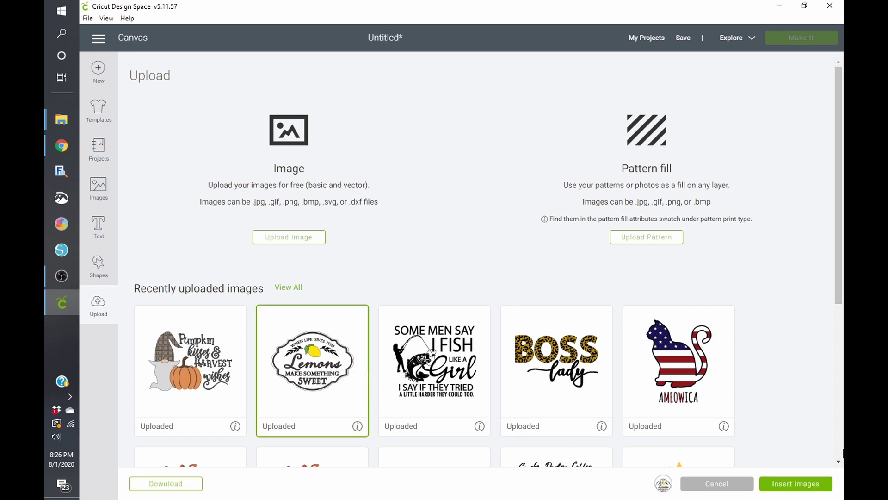
pyautogui.click(800, 483)
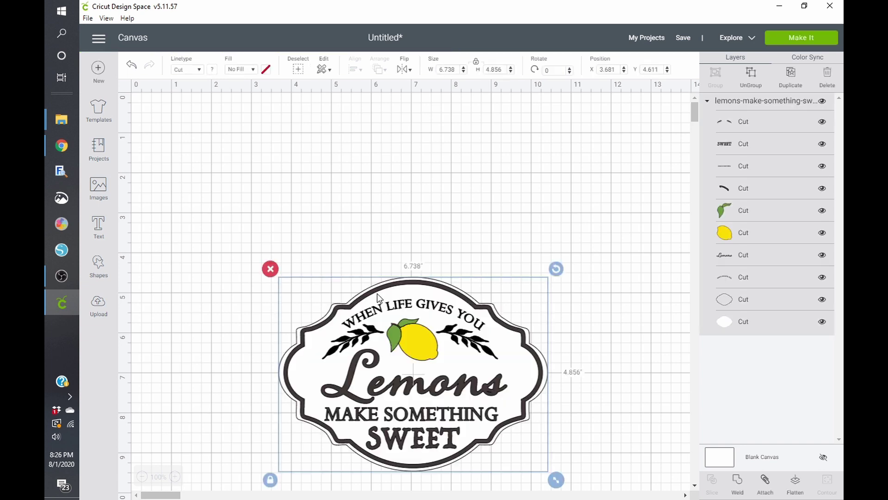
pyautogui.moveTo(395, 337); pyautogui.dragTo(280, 174)
pyautogui.moveTo(442, 318); pyautogui.dragTo(654, 420)
pyautogui.click(674, 440)
pyautogui.click(792, 37)
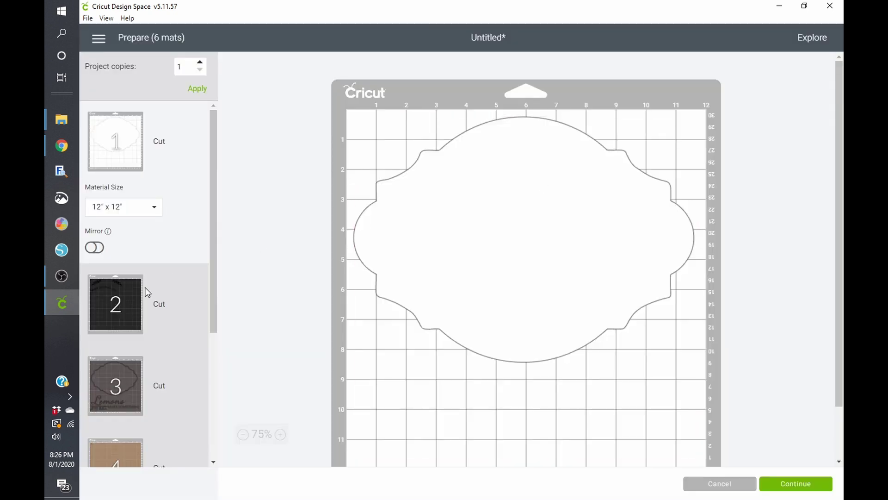
# Step: Preview all six Lemons mats, from the white plaque to the green leaf, then return to the canvas
pyautogui.click(117, 304)
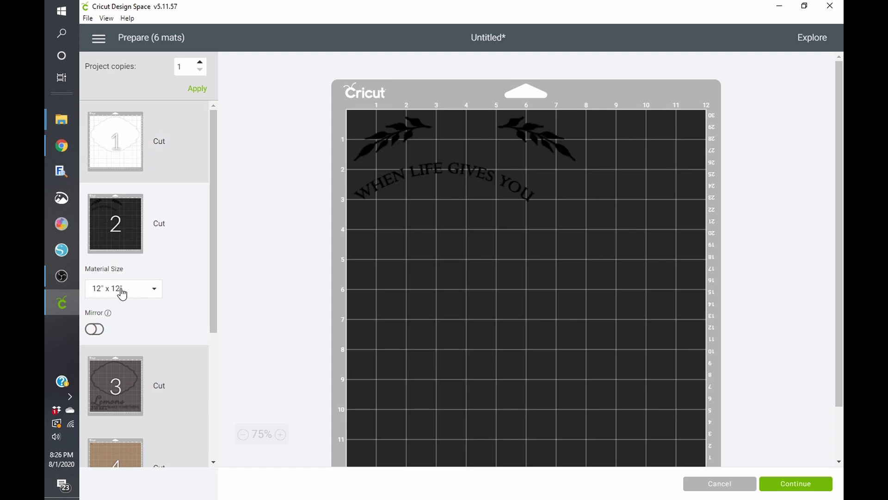
pyautogui.click(123, 385)
pyautogui.scroll(-3, 121, 375)
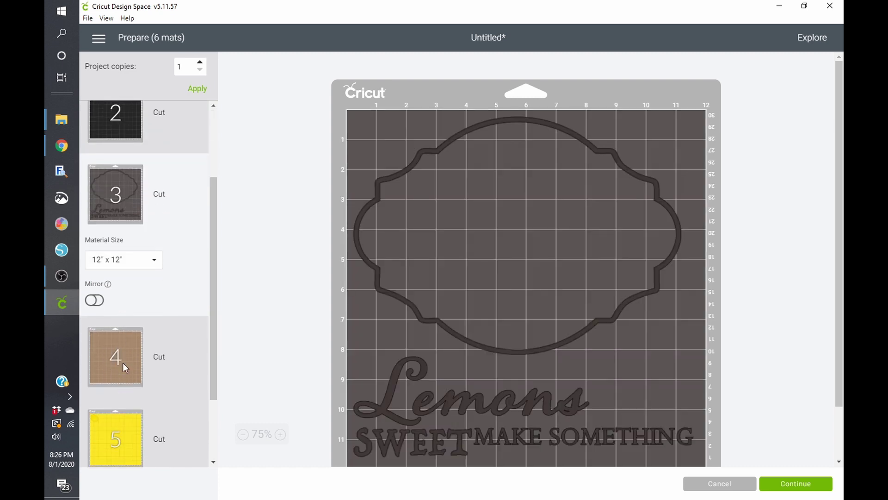
pyautogui.click(123, 363)
pyautogui.scroll(-2, 125, 368)
pyautogui.click(124, 366)
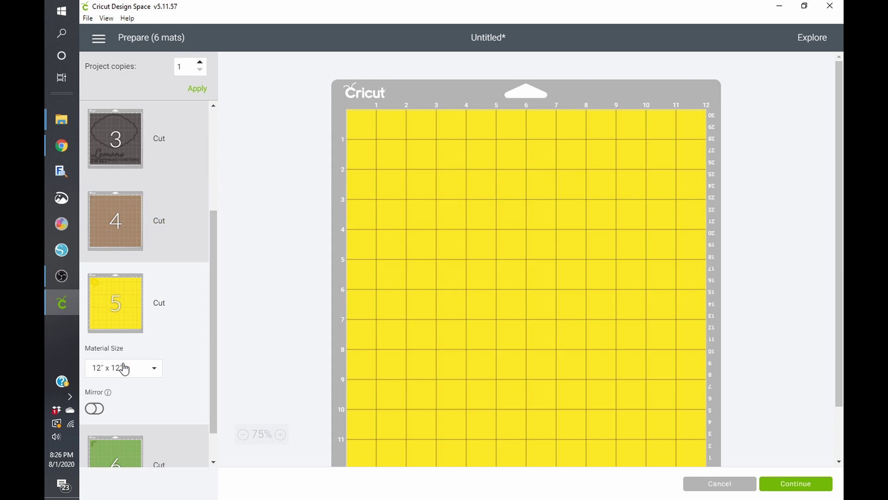
pyautogui.scroll(-1, 124, 368)
pyautogui.click(127, 403)
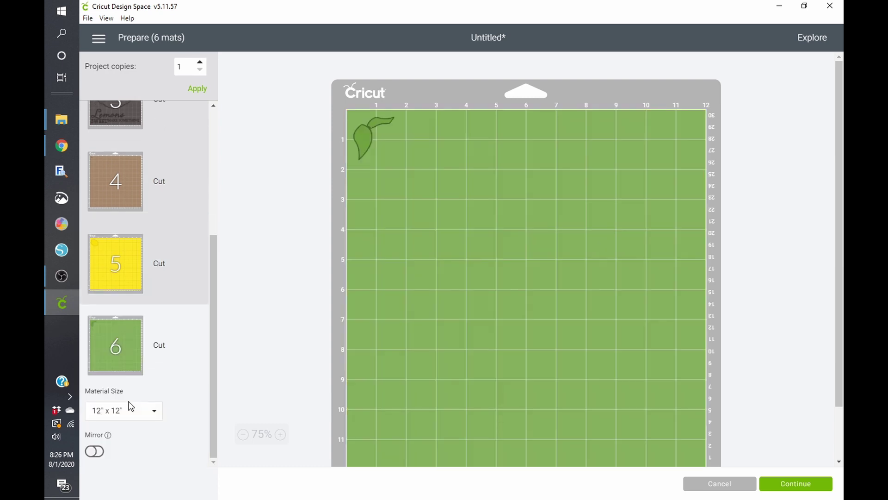
pyautogui.scroll(5, 132, 406)
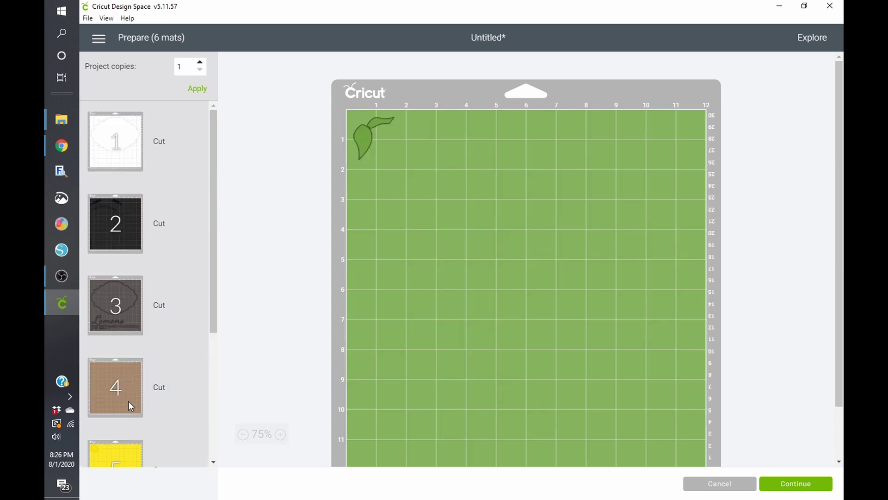
pyautogui.click(129, 246)
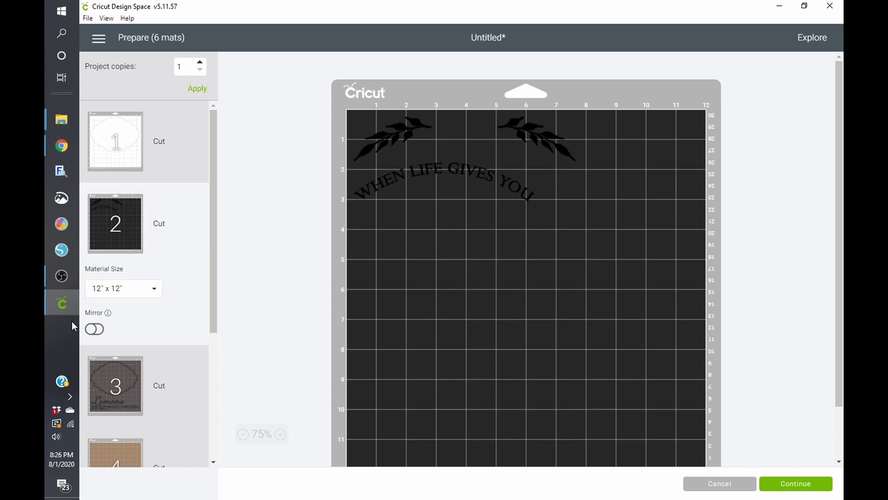
pyautogui.click(123, 143)
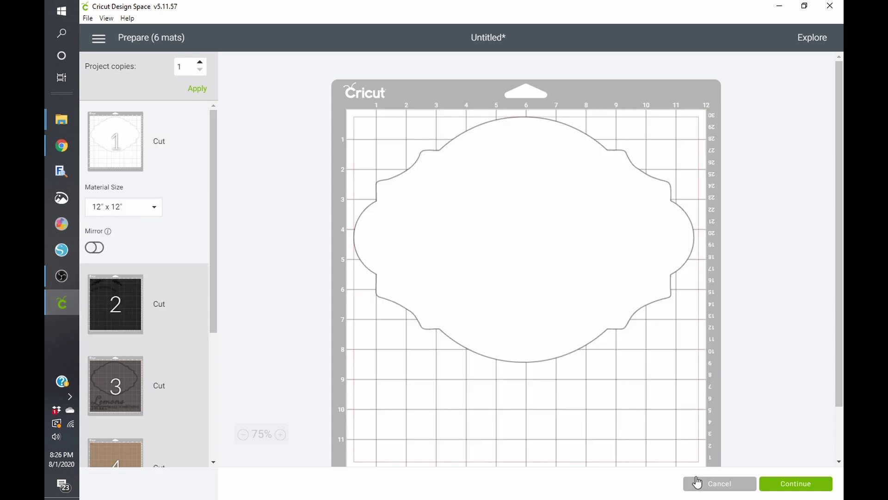
pyautogui.click(715, 486)
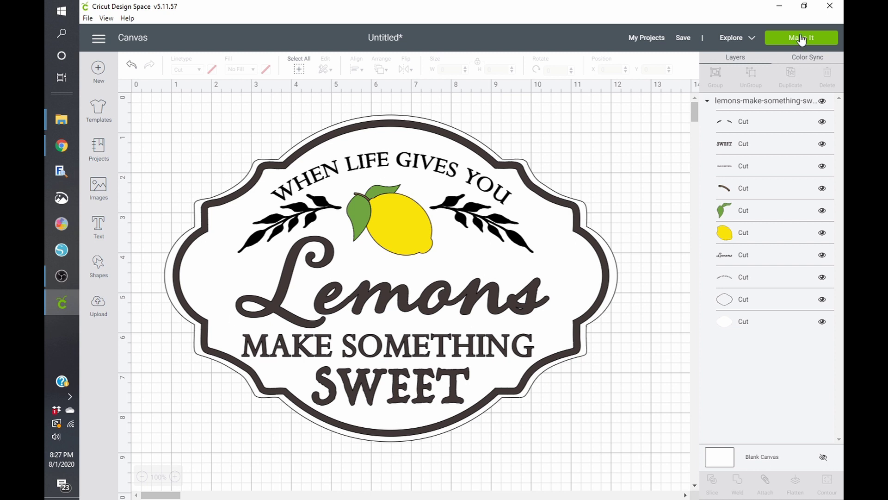
# Step: Delete the Lemons sign and place the Pumpkin Kisses gnome image at the canvas's top-left
pyautogui.click(382, 307)
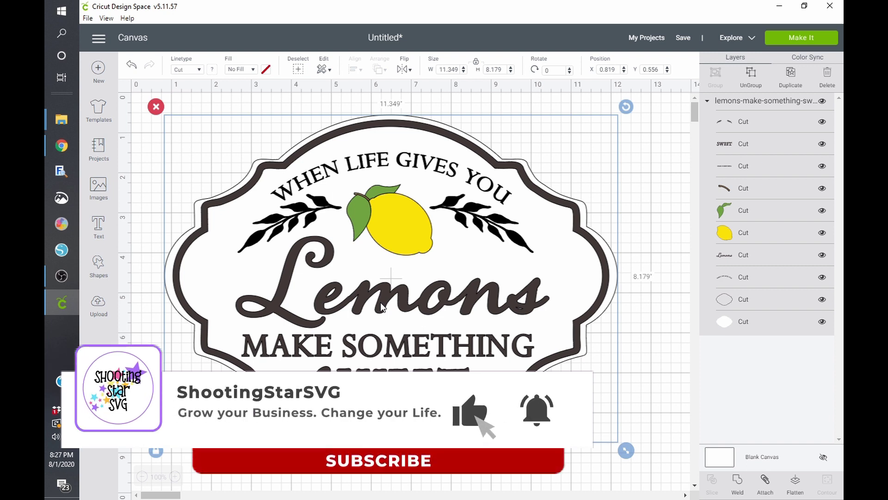
pyautogui.press('Delete')
pyautogui.click(96, 308)
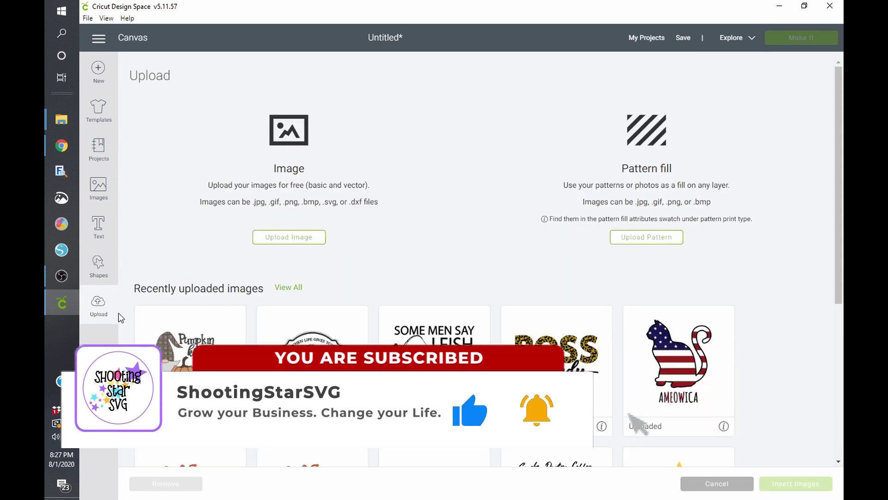
pyautogui.click(185, 356)
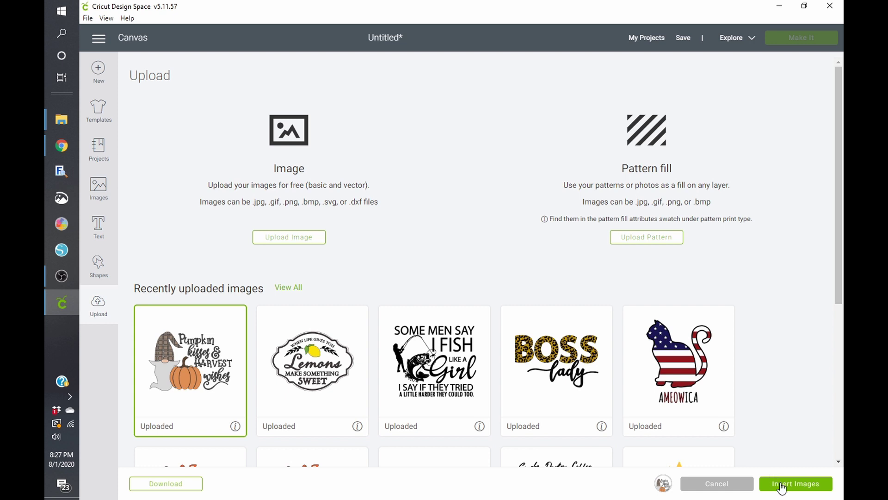
pyautogui.click(782, 487)
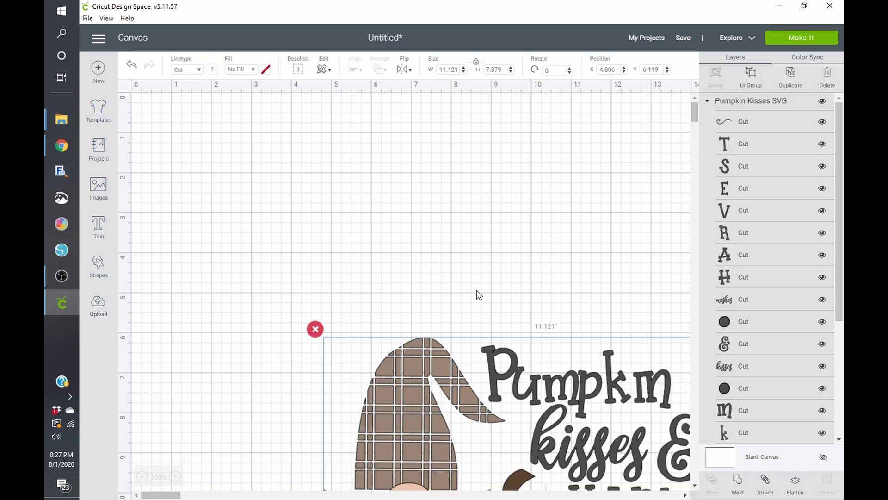
pyautogui.moveTo(506, 384); pyautogui.dragTo(321, 144)
# Step: Inspect the Pumpkin Kisses layers, selecting the whole design, the swirl, then the Pu lettering
pyautogui.click(320, 144)
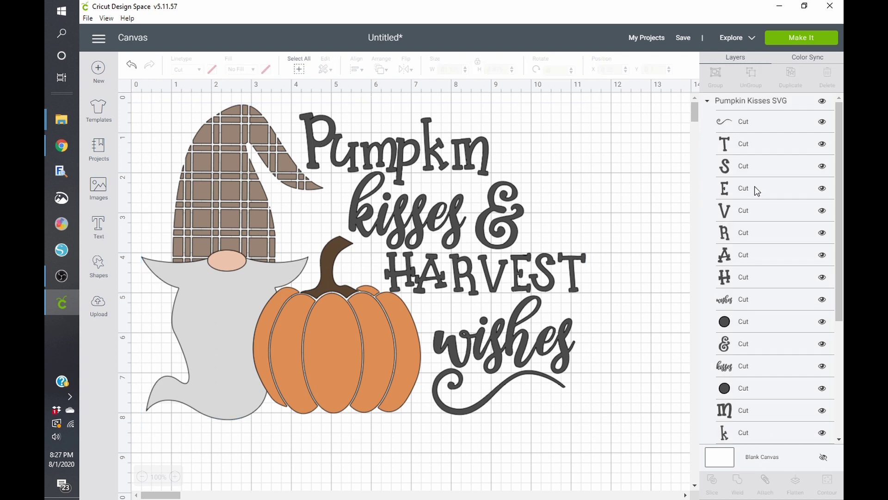
pyautogui.scroll(-5, 768, 184)
pyautogui.scroll(5, 767, 184)
pyautogui.click(484, 171)
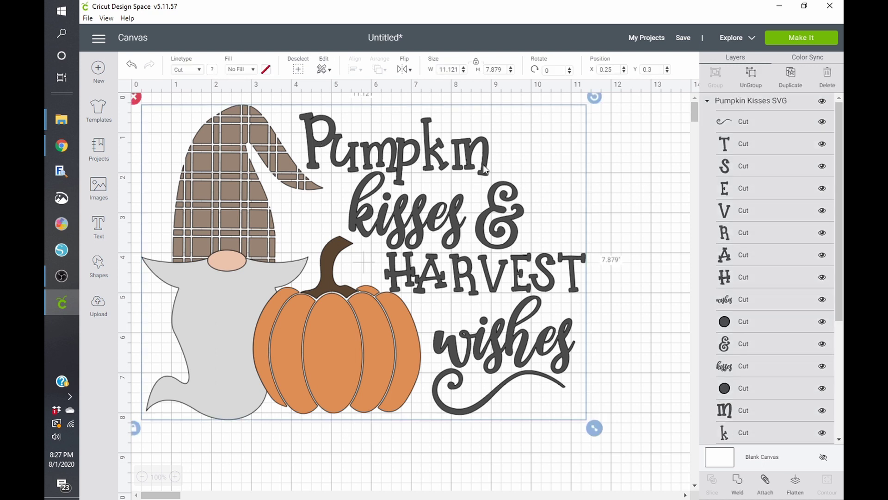
pyautogui.click(765, 121)
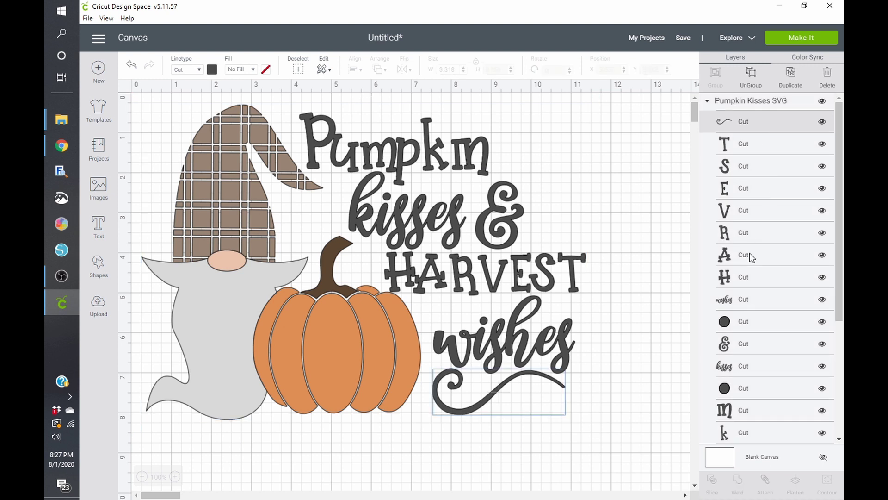
pyautogui.scroll(-5, 755, 283)
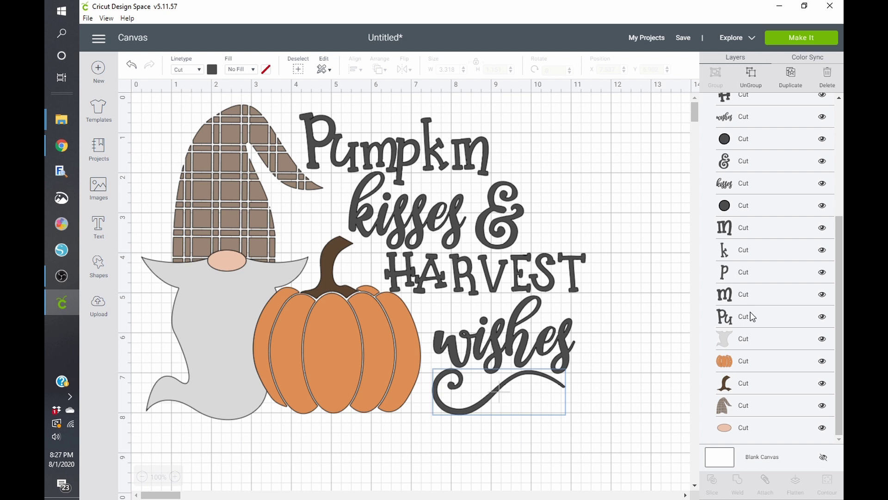
pyautogui.click(752, 317)
pyautogui.scroll(5, 749, 296)
# Step: Multi-select the swirl, letters T, S, E, V, R, A, H, wishes, both dots, & and kisses
pyautogui.click(754, 129)
pyautogui.keyDown('shift'); pyautogui.click(752, 146); pyautogui.keyUp('shift')
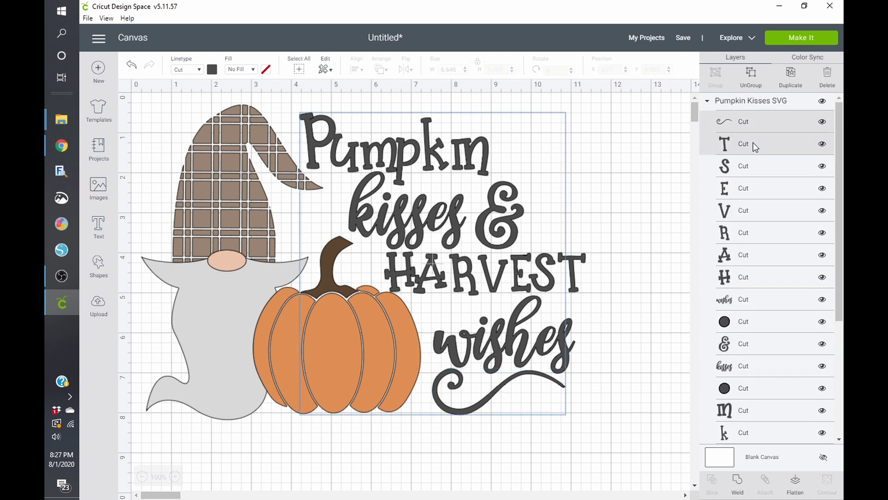
pyautogui.keyDown('shift'); pyautogui.click(749, 166); pyautogui.keyUp('shift')
pyautogui.keyDown('shift'); pyautogui.click(745, 194); pyautogui.keyUp('shift')
pyautogui.keyDown('shift'); pyautogui.click(744, 214); pyautogui.keyUp('shift')
pyautogui.keyDown('shift'); pyautogui.click(742, 240); pyautogui.keyUp('shift')
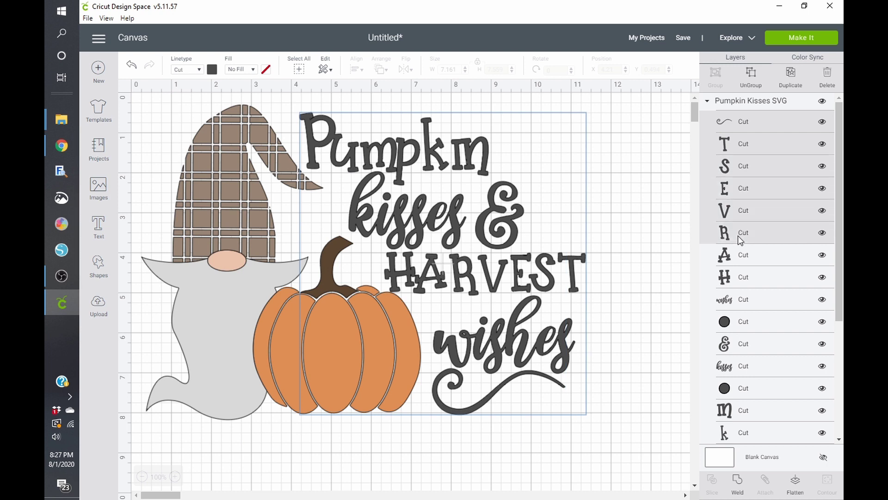
pyautogui.keyDown('shift'); pyautogui.click(743, 255); pyautogui.keyUp('shift')
pyautogui.keyDown('shift'); pyautogui.click(743, 276); pyautogui.keyUp('shift')
pyautogui.keyDown('shift'); pyautogui.click(747, 300); pyautogui.keyUp('shift')
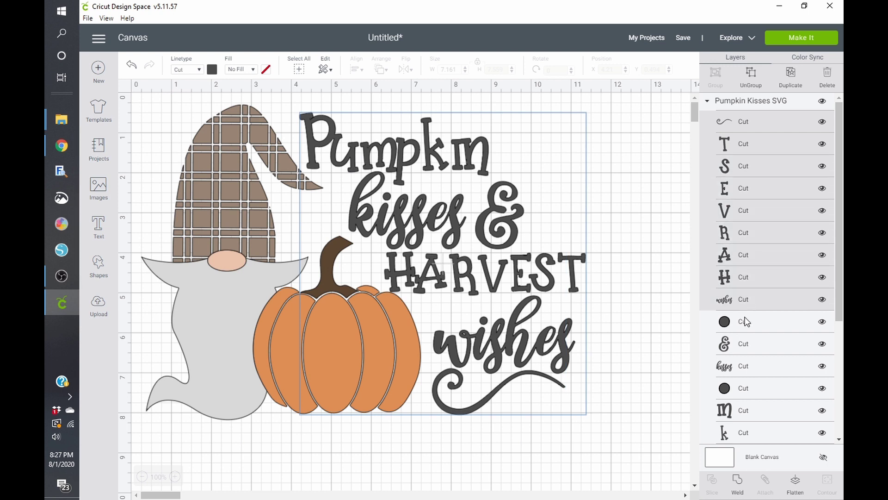
pyautogui.keyDown('shift'); pyautogui.click(745, 320); pyautogui.keyUp('shift')
pyautogui.keyDown('shift'); pyautogui.click(741, 351); pyautogui.keyUp('shift')
pyautogui.keyDown('shift'); pyautogui.click(742, 365); pyautogui.keyUp('shift')
pyautogui.keyDown('shift'); pyautogui.click(743, 388); pyautogui.keyUp('shift')
# Step: Add the m, k, p and second m letters, then weld all lettering into one layer
pyautogui.scroll(-3, 740, 354)
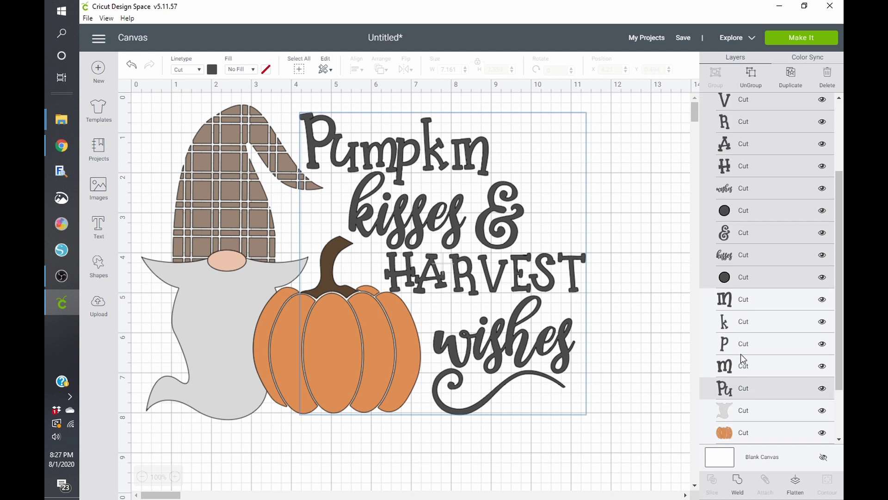
pyautogui.keyDown('shift'); pyautogui.click(744, 304); pyautogui.keyUp('shift')
pyautogui.keyDown('shift'); pyautogui.click(736, 322); pyautogui.keyUp('shift')
pyautogui.keyDown('shift'); pyautogui.click(737, 345); pyautogui.keyUp('shift')
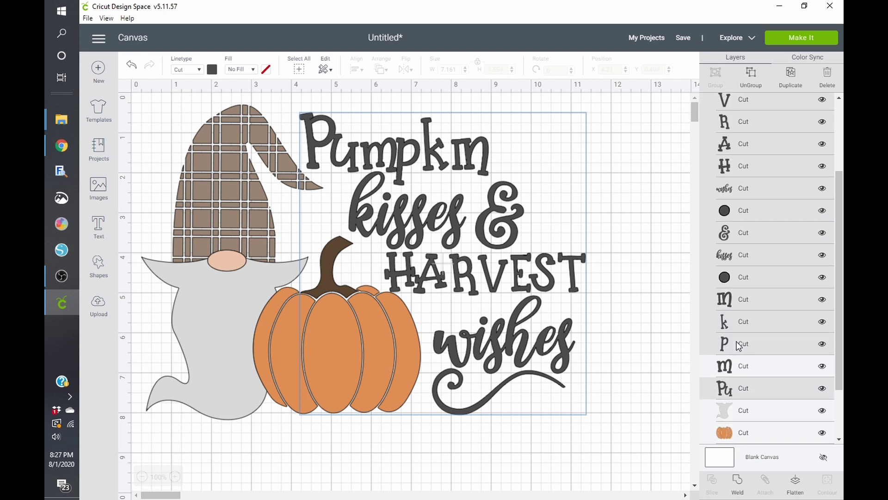
pyautogui.keyDown('shift'); pyautogui.click(742, 366); pyautogui.keyUp('shift')
pyautogui.scroll(-3, 748, 299)
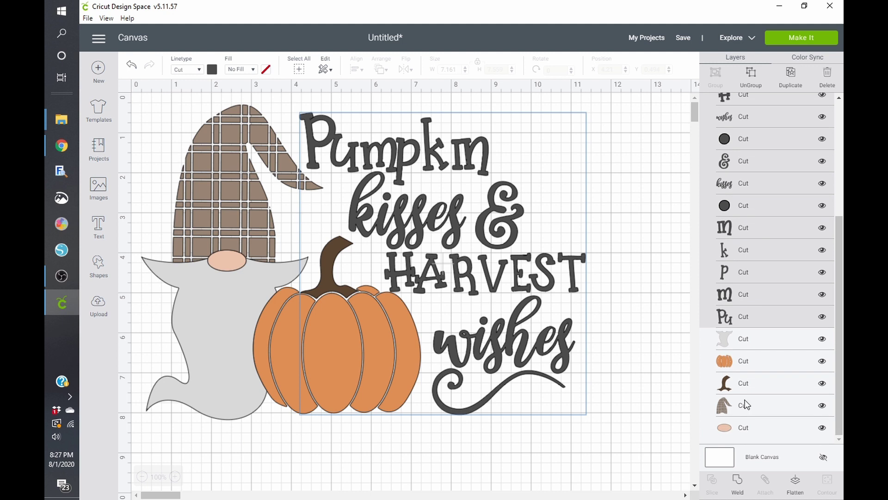
pyautogui.click(742, 484)
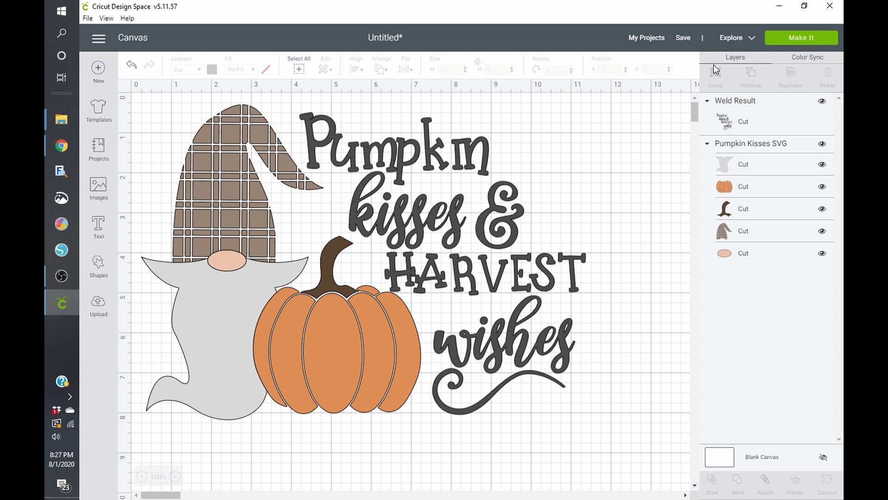
pyautogui.click(797, 40)
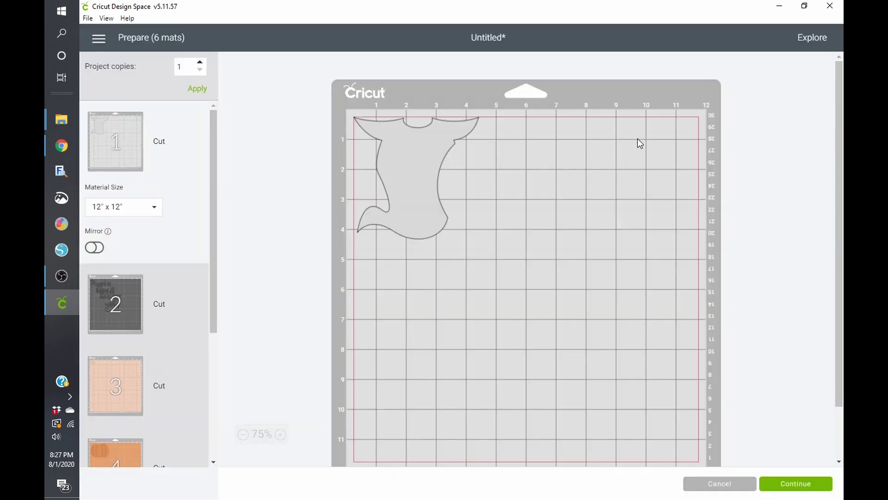
pyautogui.click(121, 307)
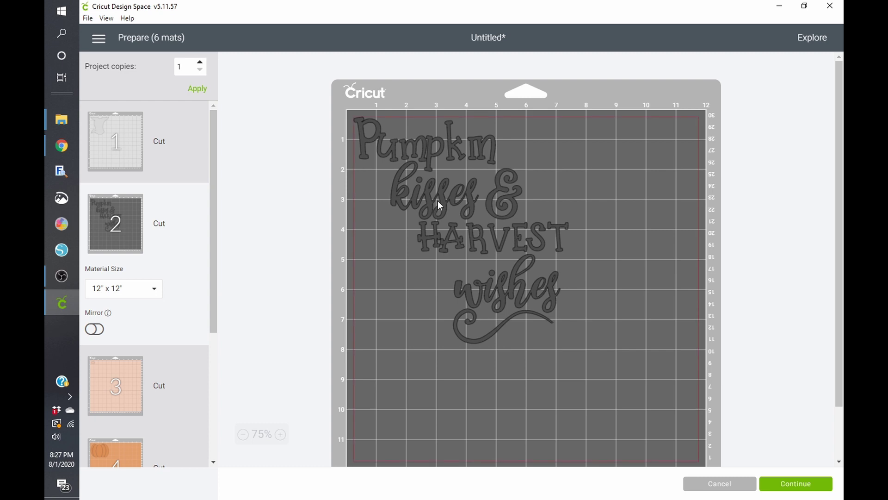
pyautogui.click(153, 361)
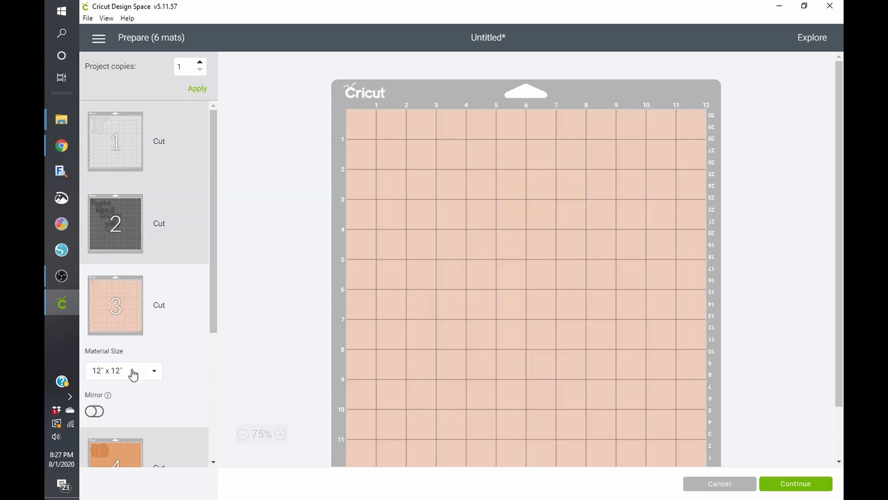
pyautogui.click(123, 440)
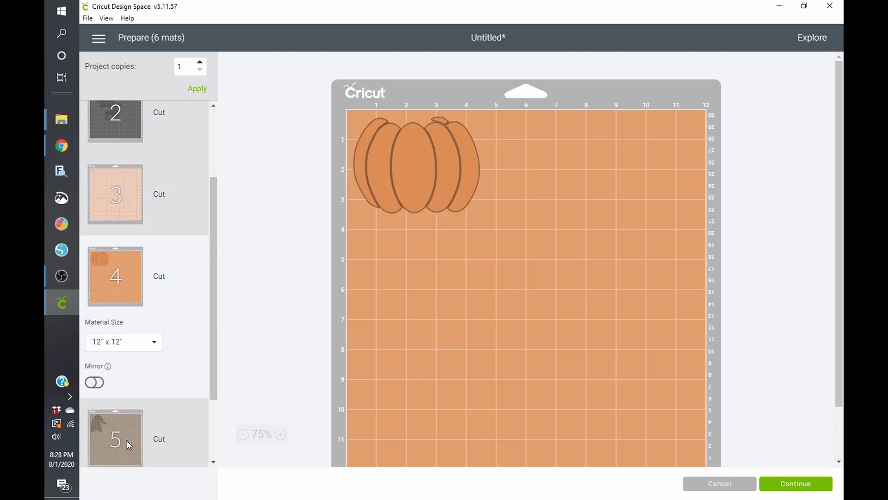
pyautogui.click(126, 440)
pyautogui.scroll(-2, 185, 357)
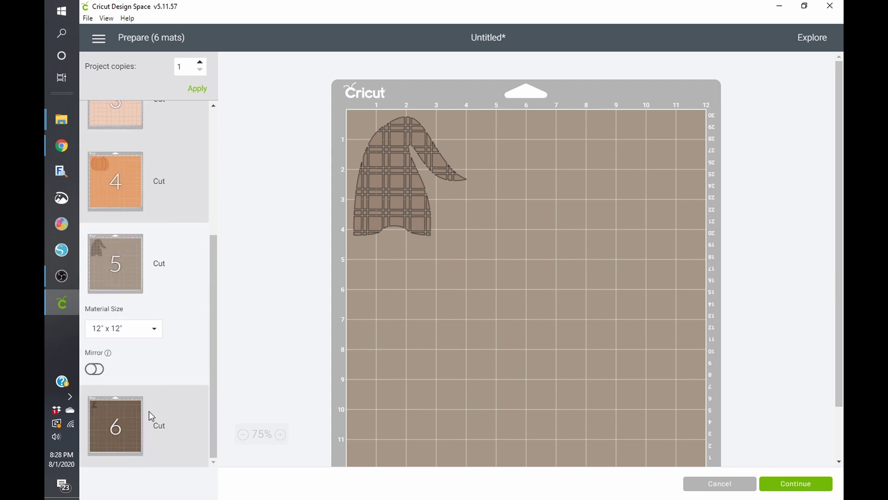
pyautogui.click(126, 410)
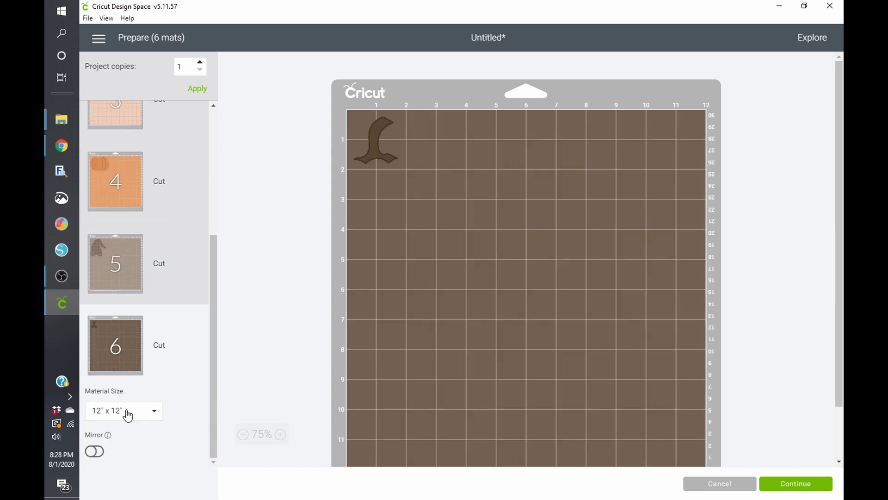
pyautogui.scroll(4, 127, 413)
pyautogui.click(129, 163)
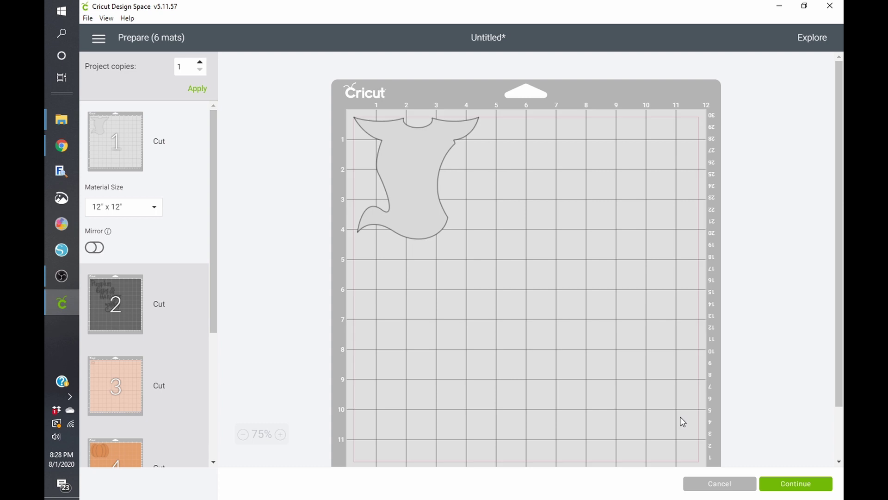
pyautogui.click(713, 486)
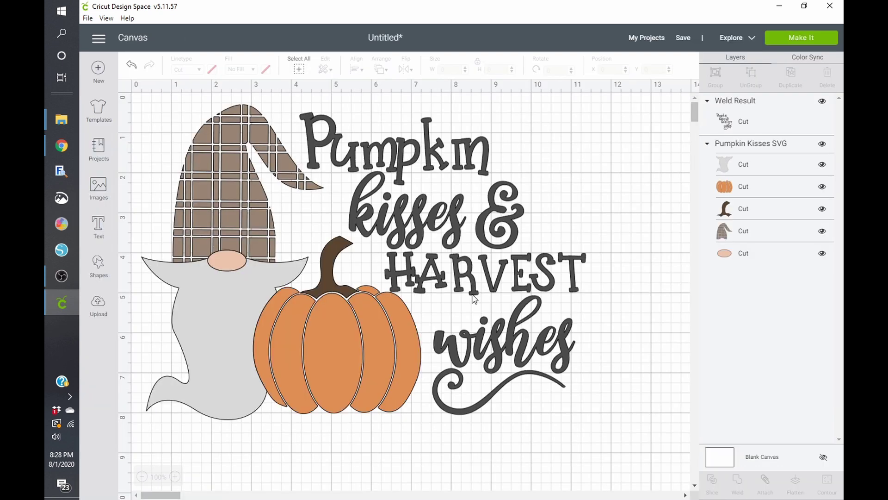